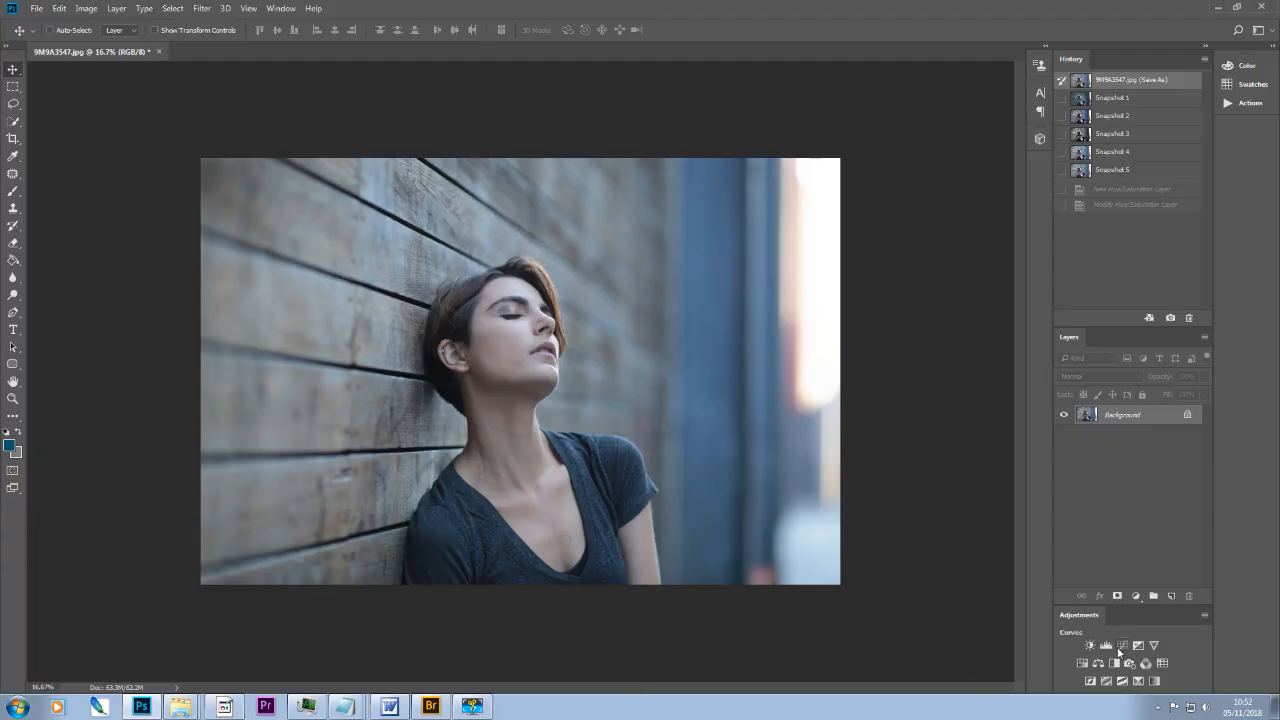
Add a Curves adjustment layer and lift the upper part of the RGB curve slightly to brighten the portrait.
left_click(1121, 645)
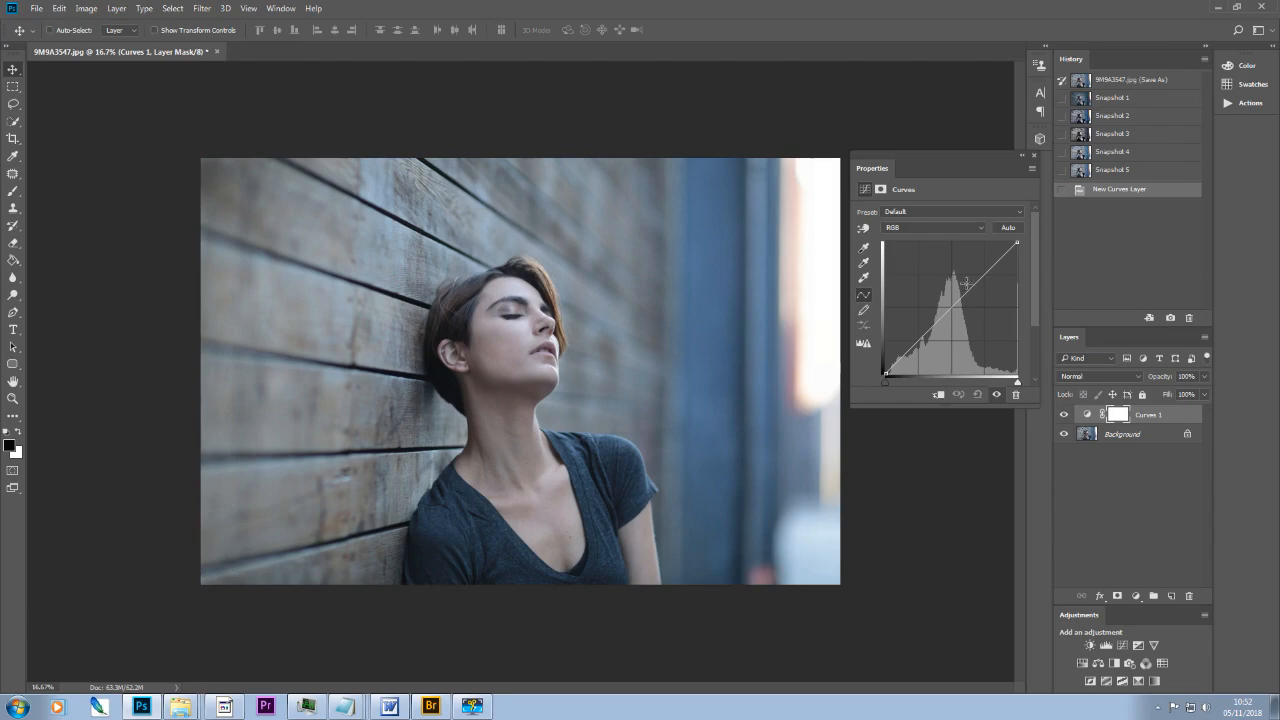
left_click_drag(982, 277, 980, 271)
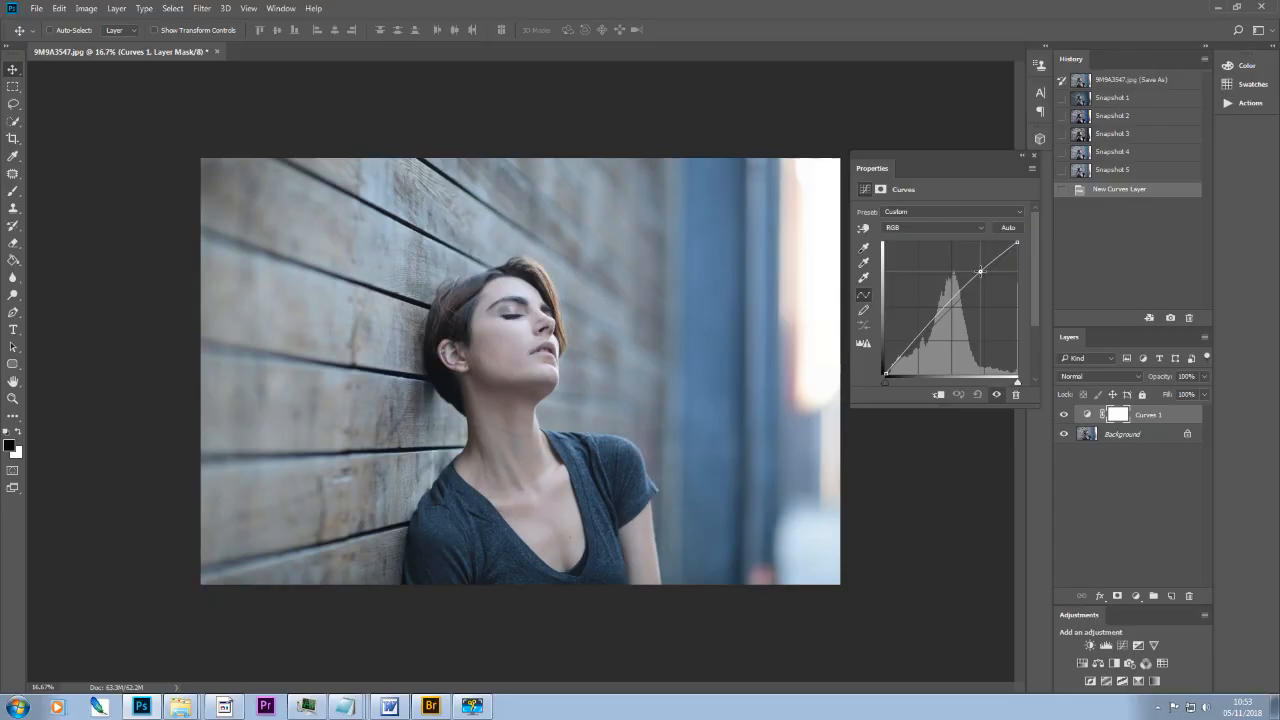
left_click_drag(981, 272, 981, 269)
left_click_drag(981, 269, 982, 271)
left_click_drag(982, 271, 982, 270)
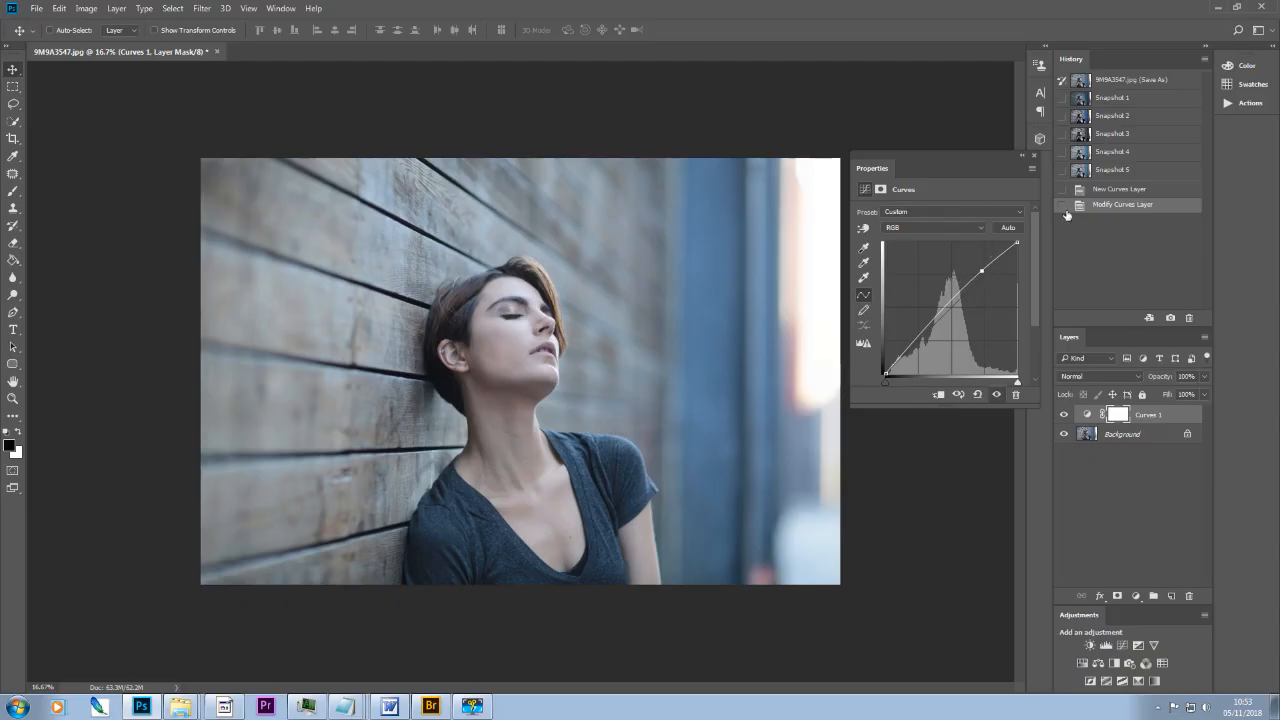
left_click(1033, 156)
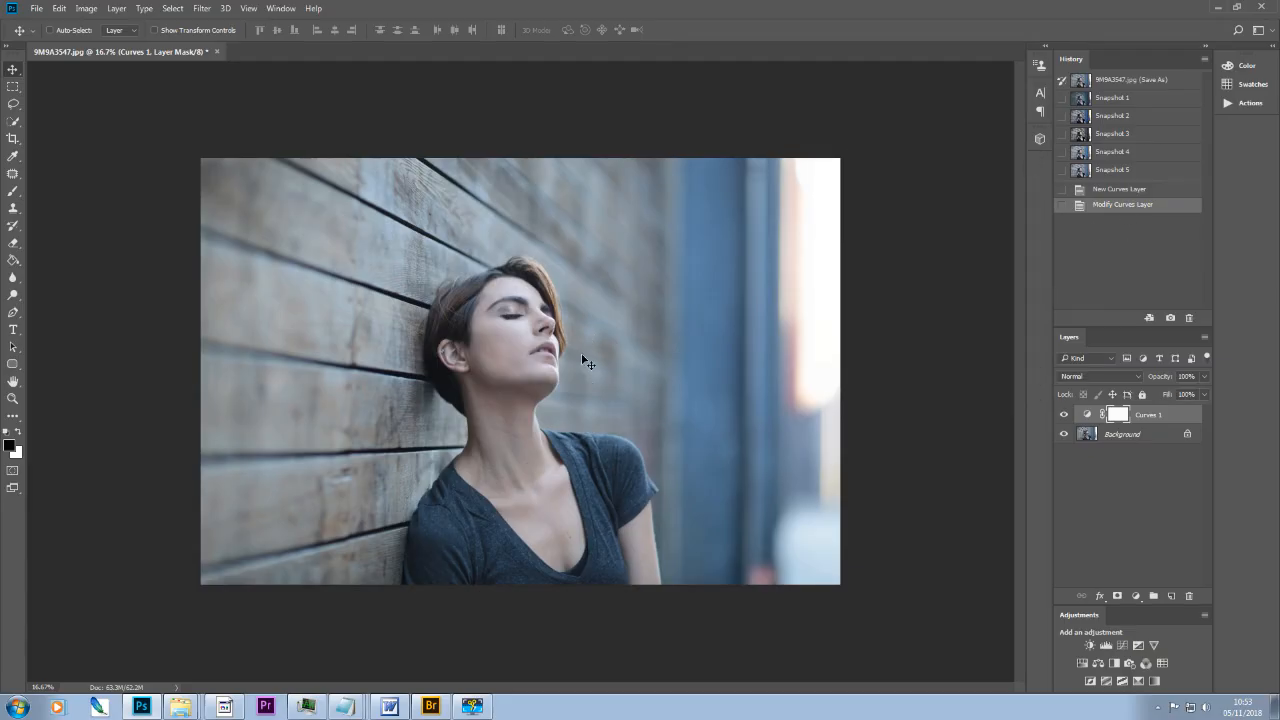
Add a Color Balance adjustment layer and shift the shadows toward blue to +22.
left_click(1098, 664)
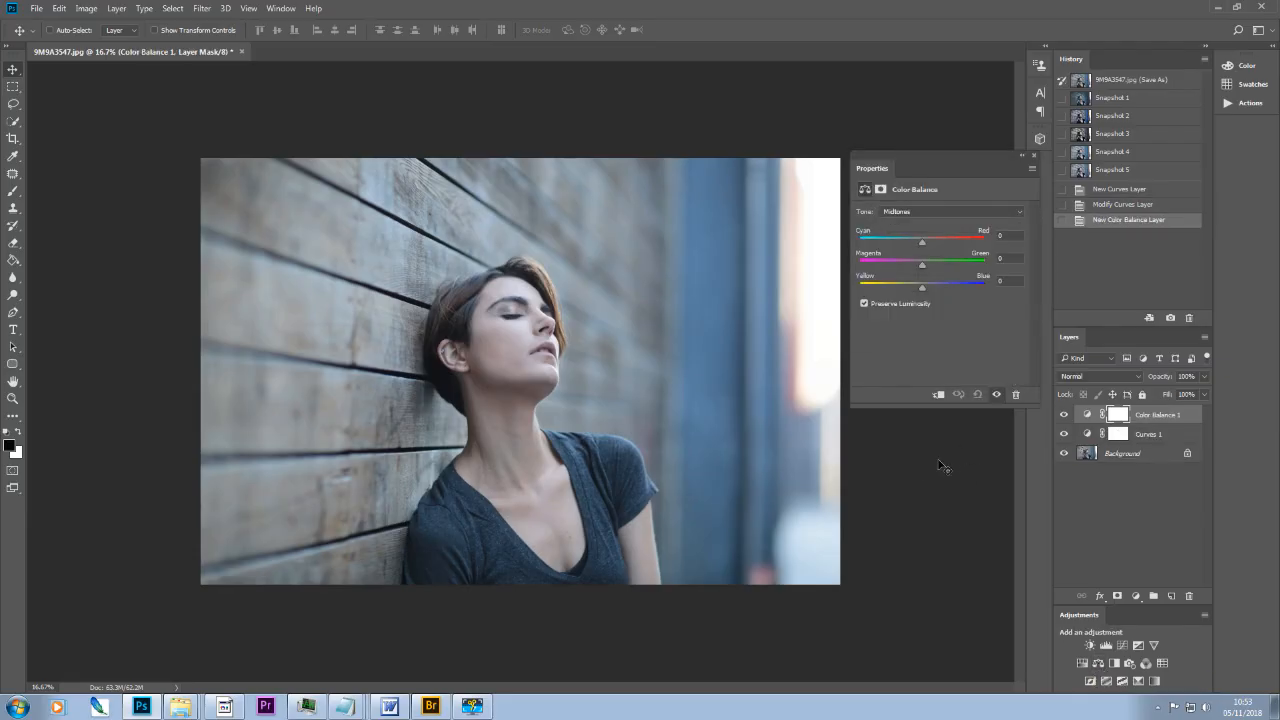
left_click(1019, 211)
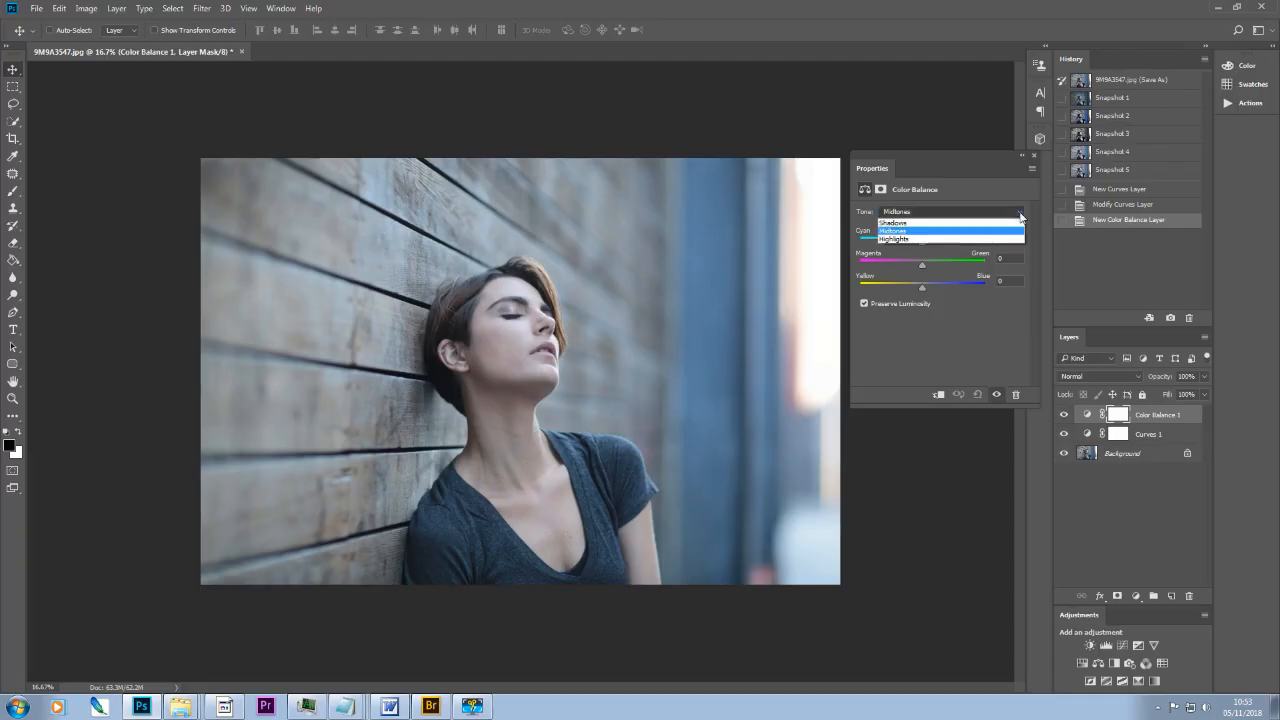
left_click(941, 218)
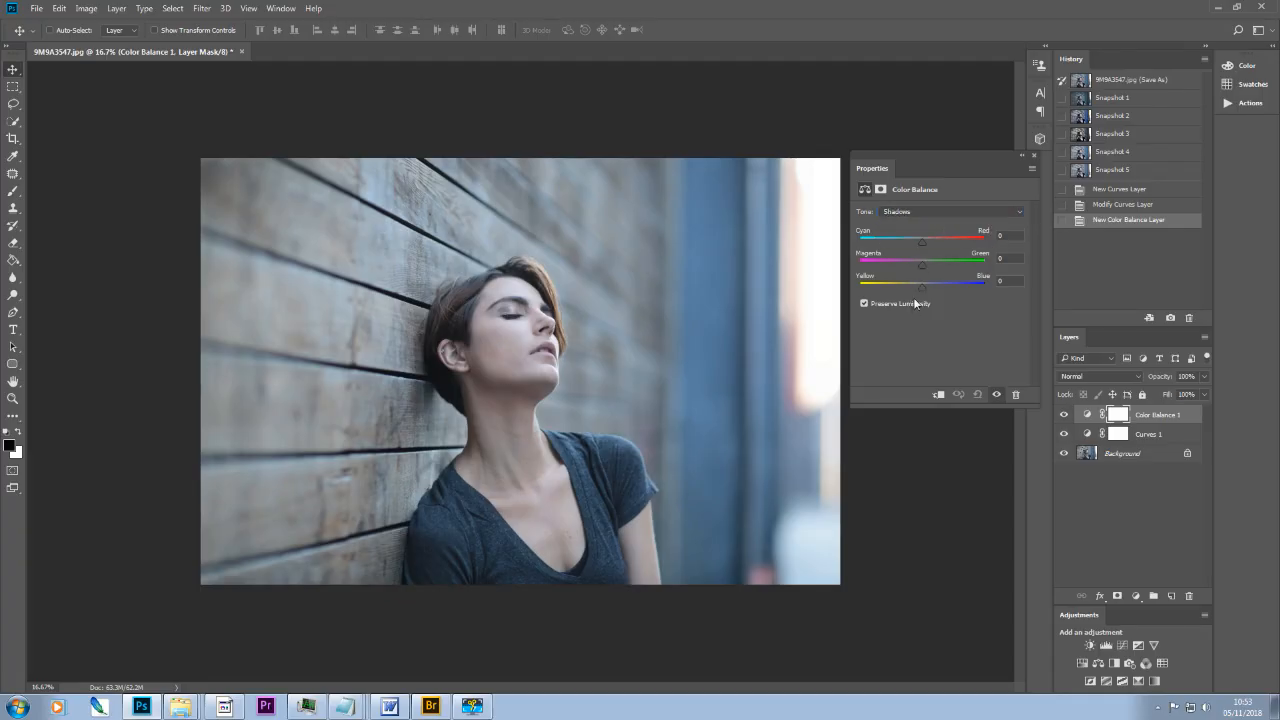
left_click_drag(921, 289, 928, 290)
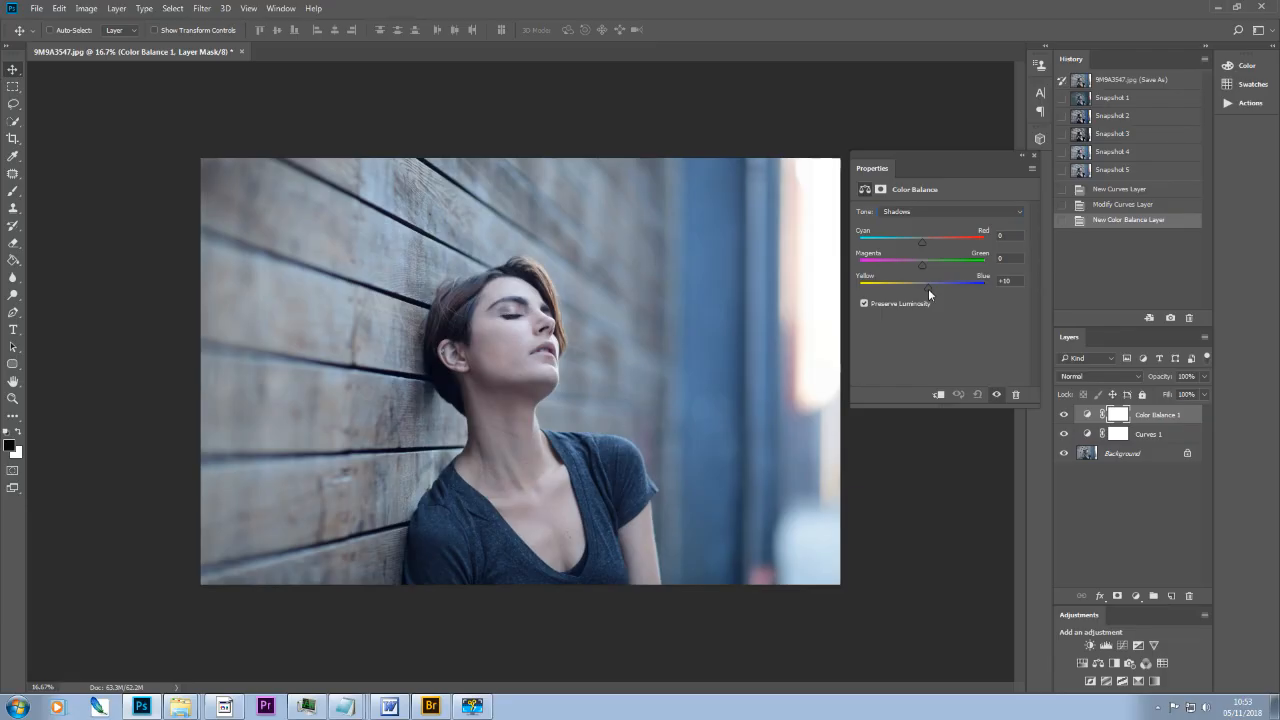
left_click_drag(931, 288, 936, 285)
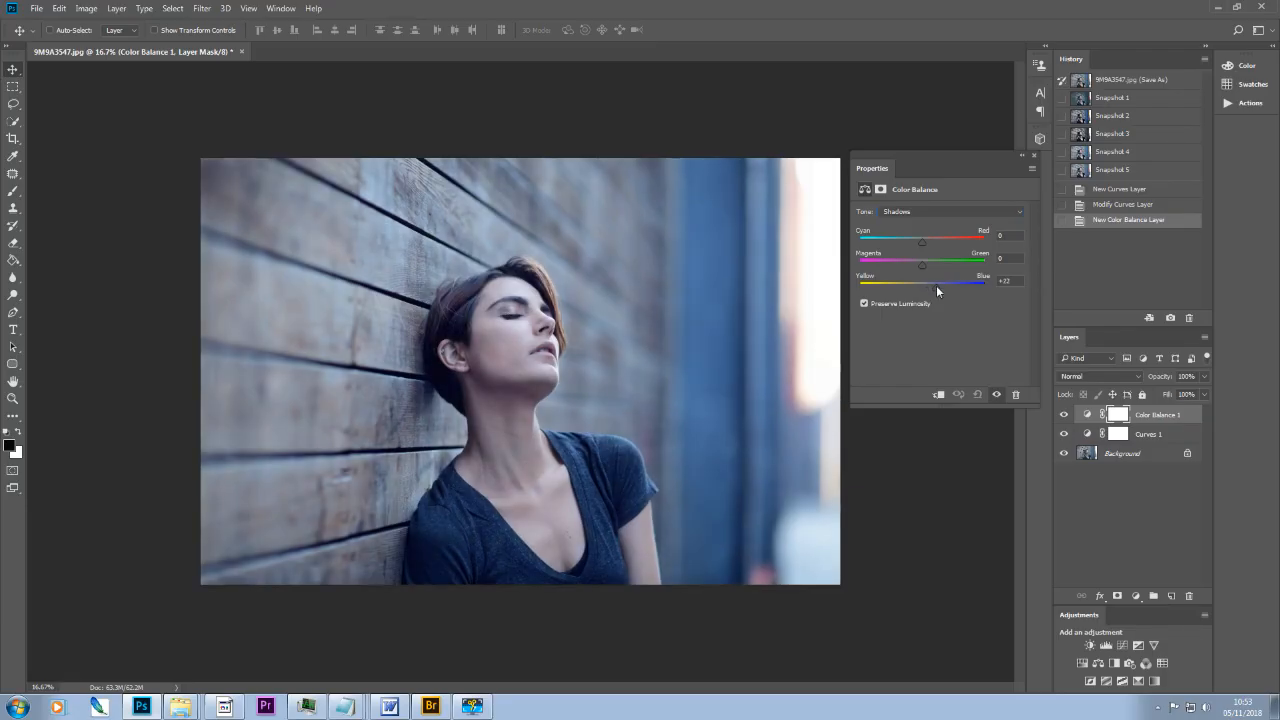
In the Color Balance adjustment, shift the midtones slightly toward cyan and the highlights toward red.
left_click(1019, 211)
left_click(935, 231)
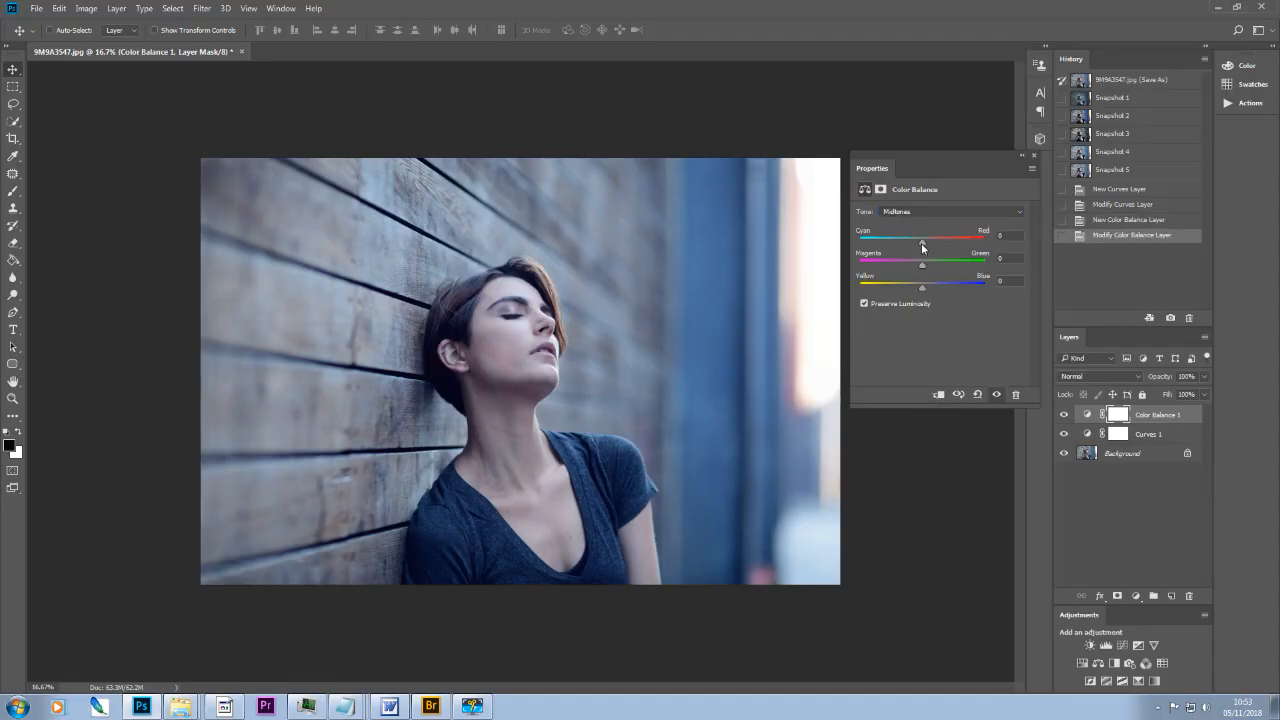
left_click_drag(924, 249, 920, 250)
left_click(1013, 212)
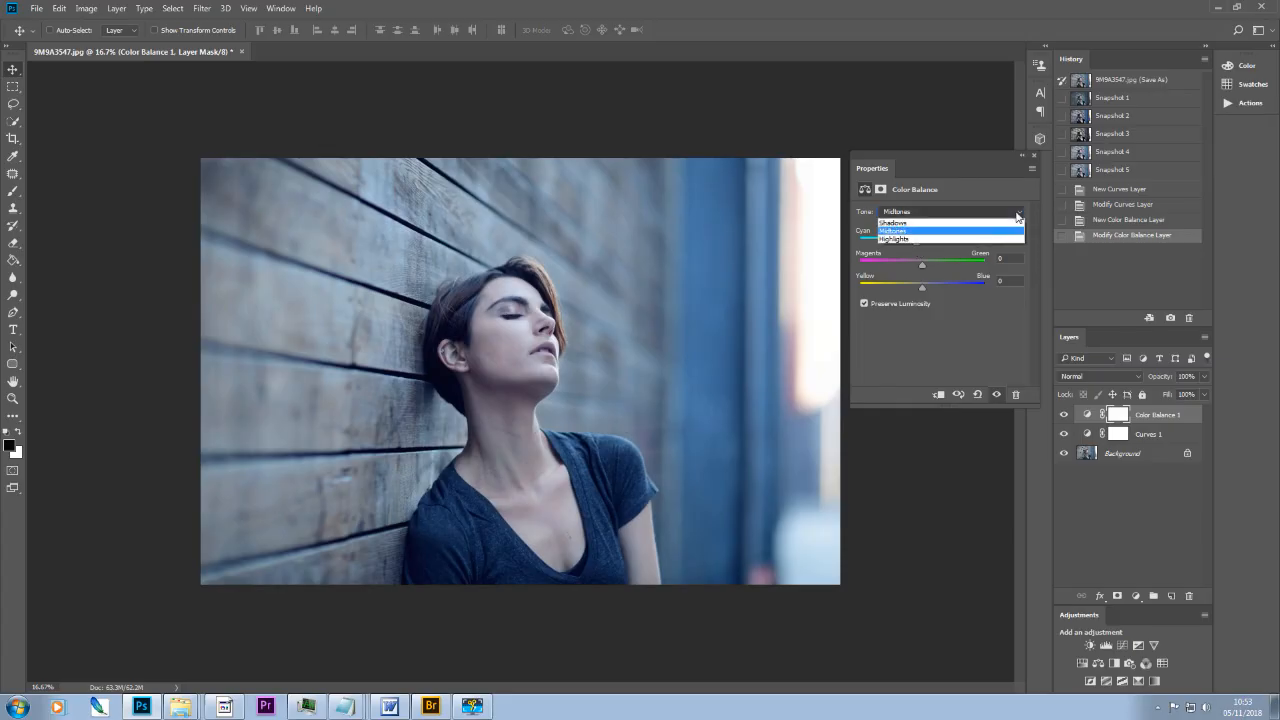
left_click(969, 236)
left_click(928, 242)
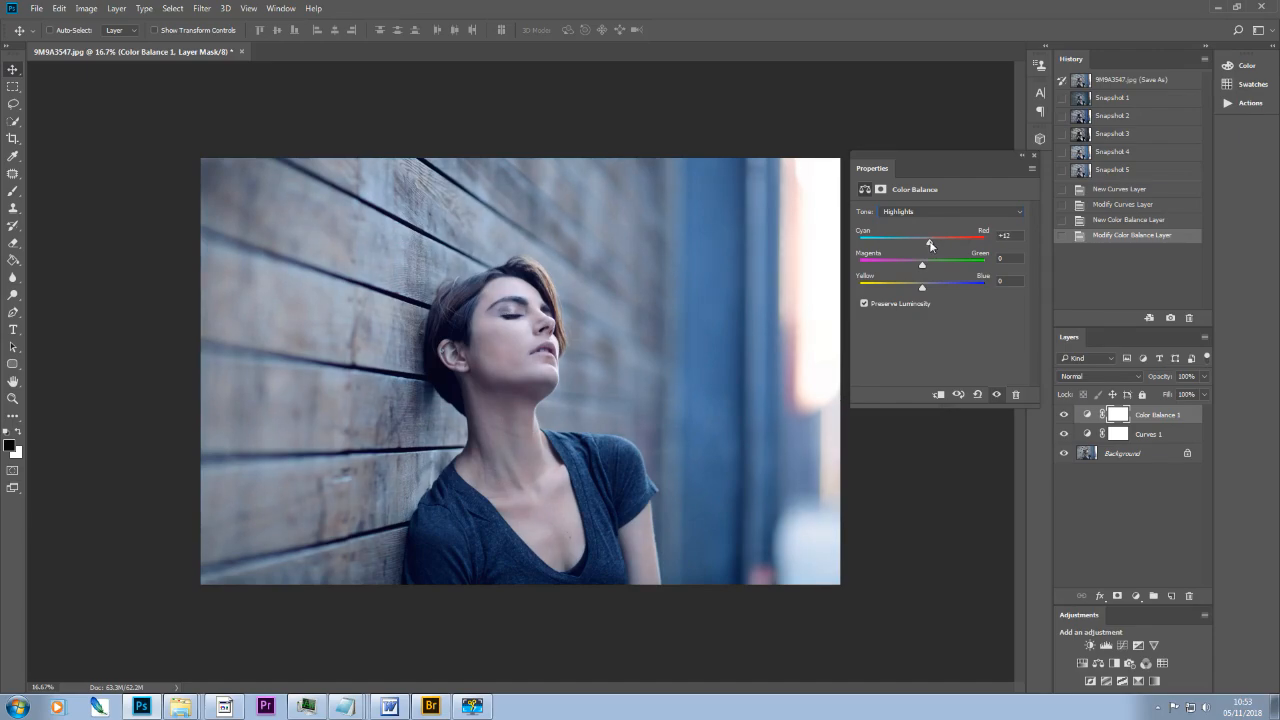
left_click_drag(927, 246, 932, 247)
left_click(1034, 156)
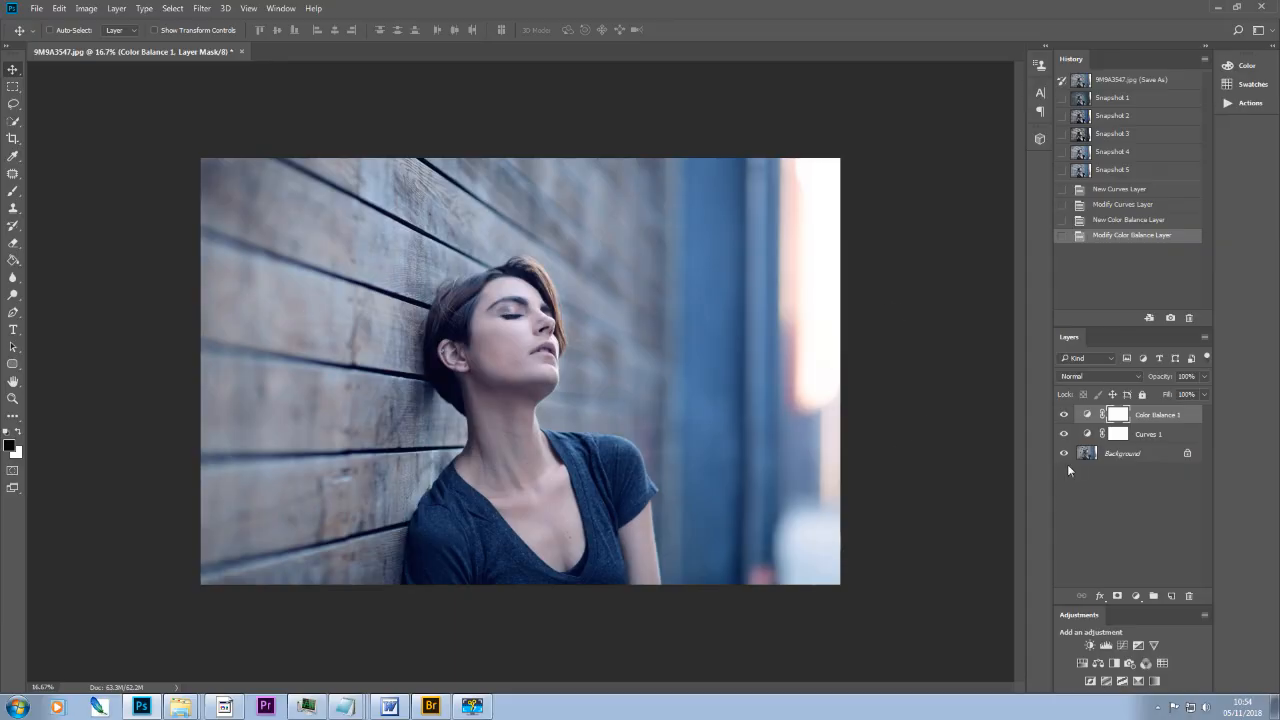
Add a Hue/Saturation adjustment layer and reduce the saturation of the Blues to about -59.
left_click(1082, 664)
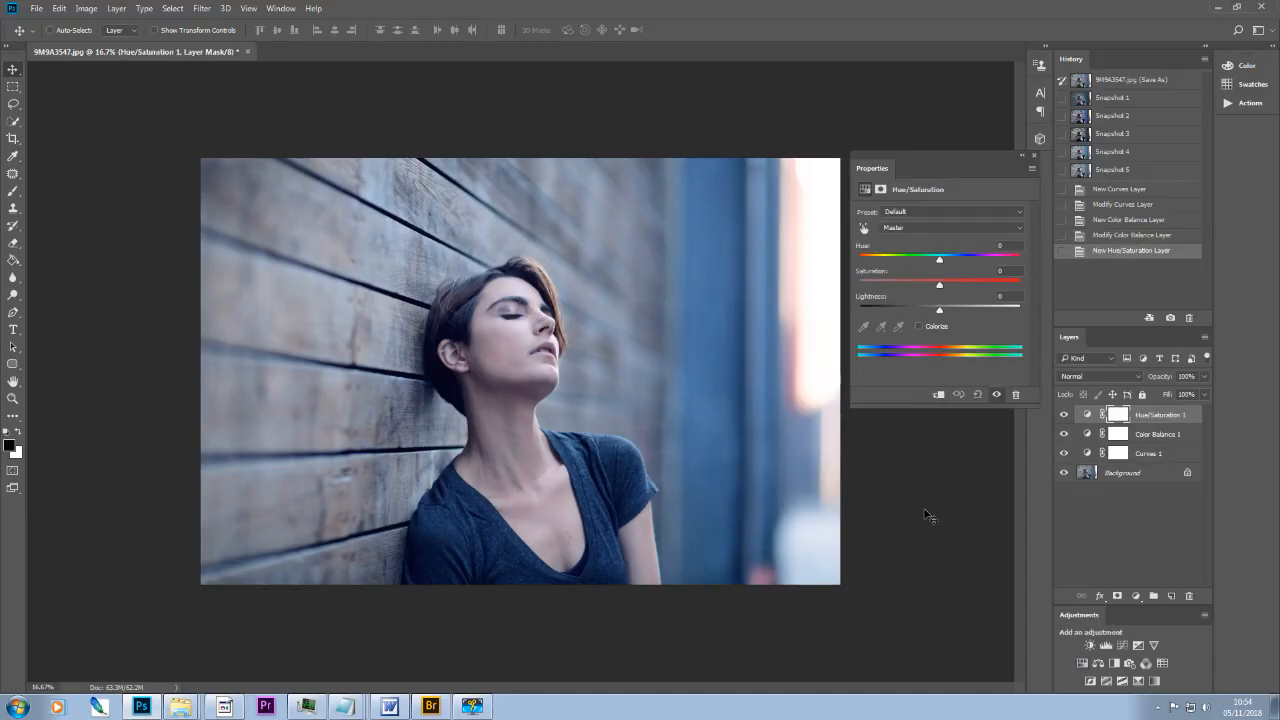
left_click(1017, 227)
left_click(950, 278)
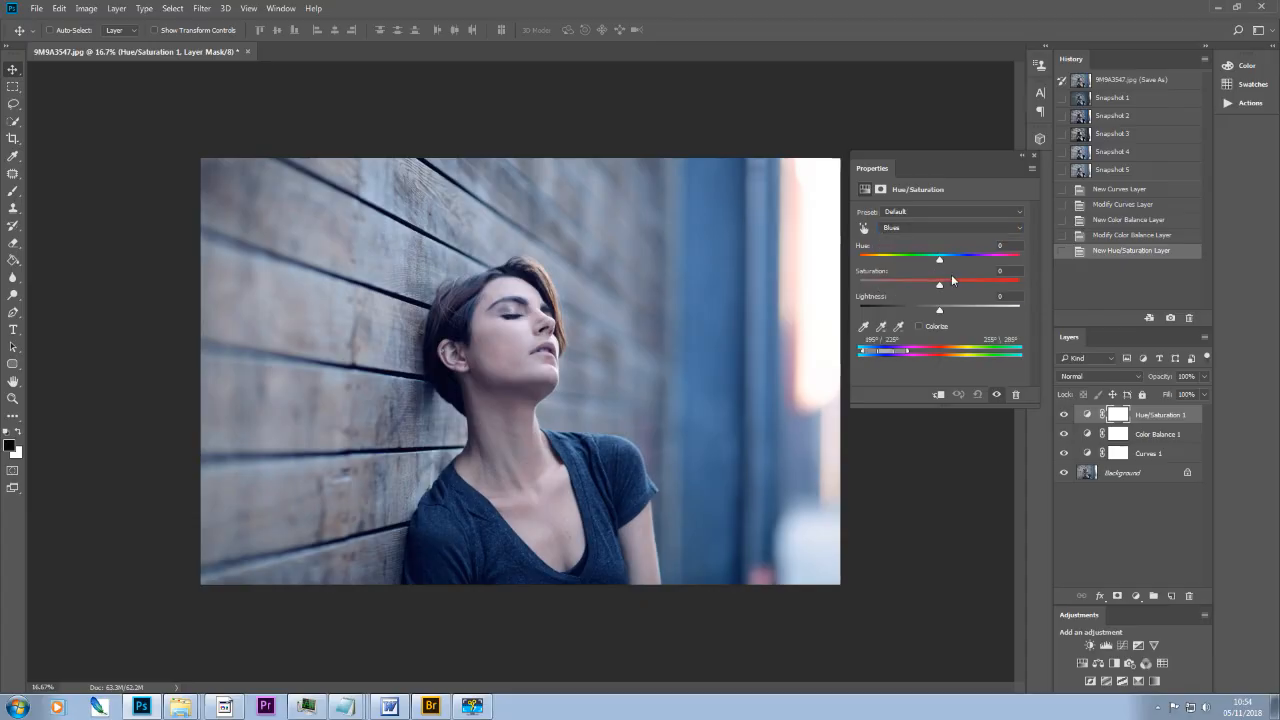
left_click_drag(940, 287, 892, 289)
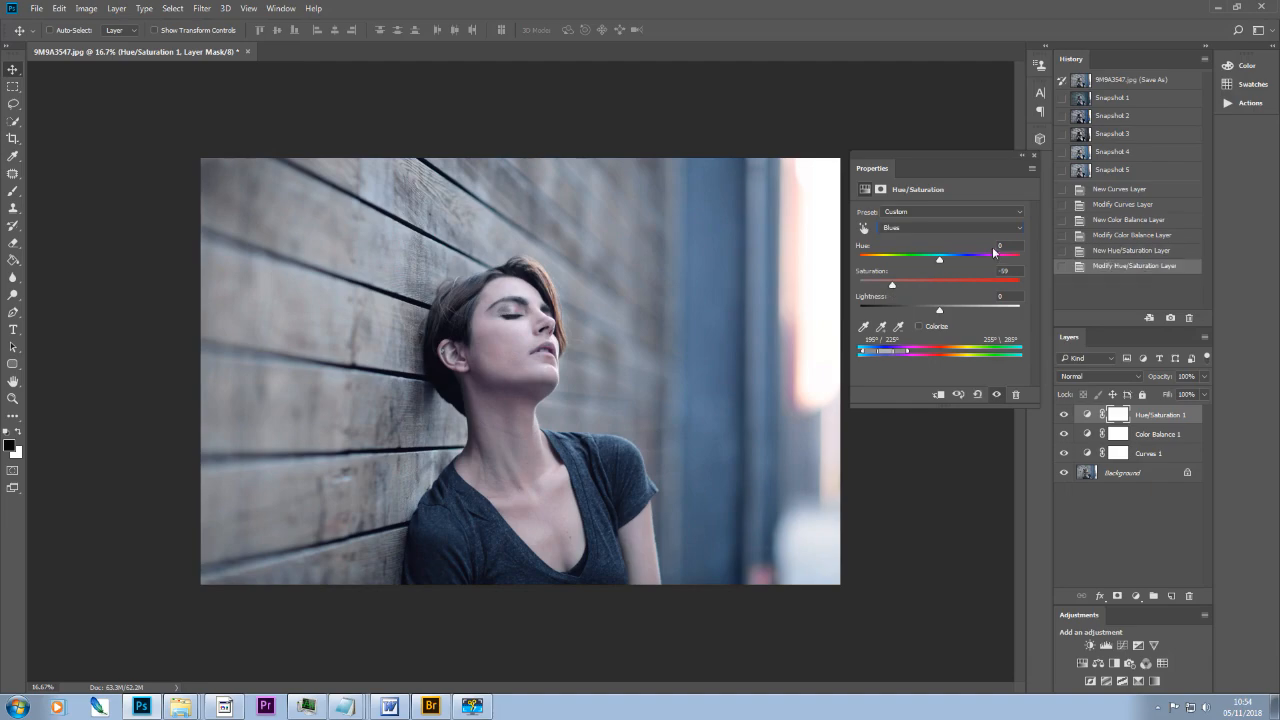
Slightly reduce the Master saturation in the Hue/Saturation adjustment and close its settings.
left_click(1021, 228)
left_click(950, 233)
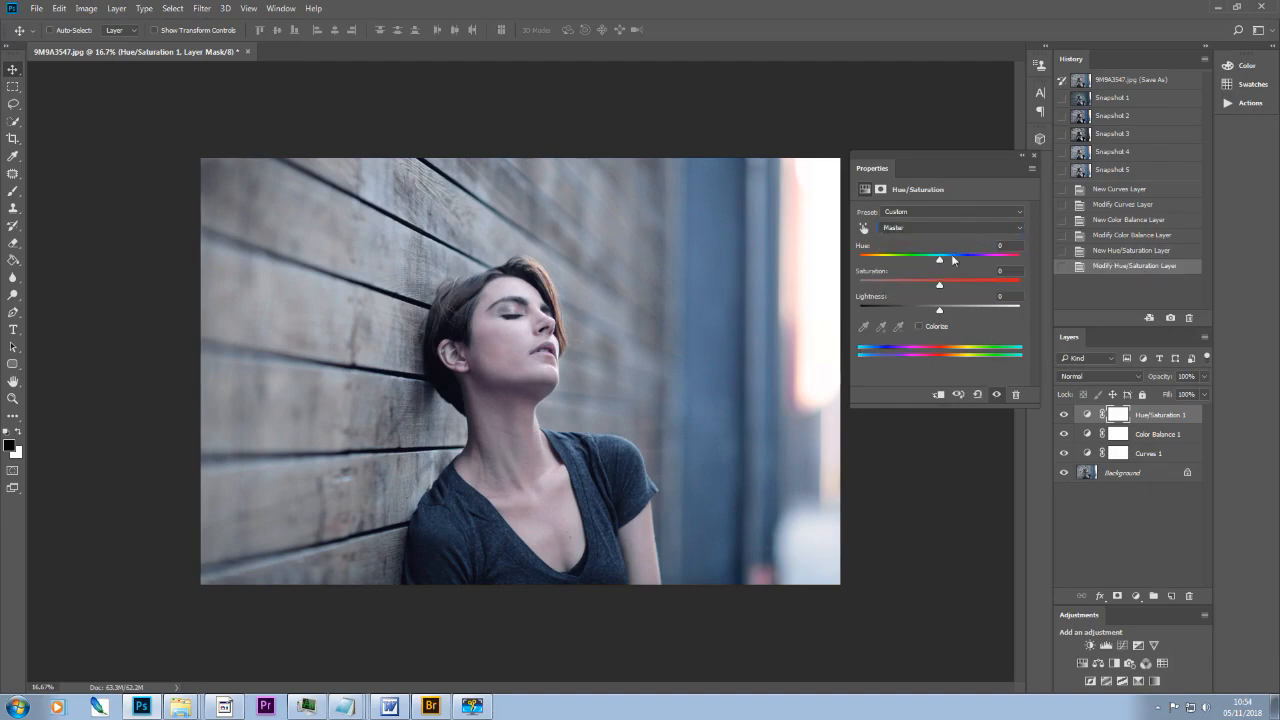
left_click_drag(941, 290, 922, 290)
left_click_drag(927, 288, 924, 286)
left_click(1034, 155)
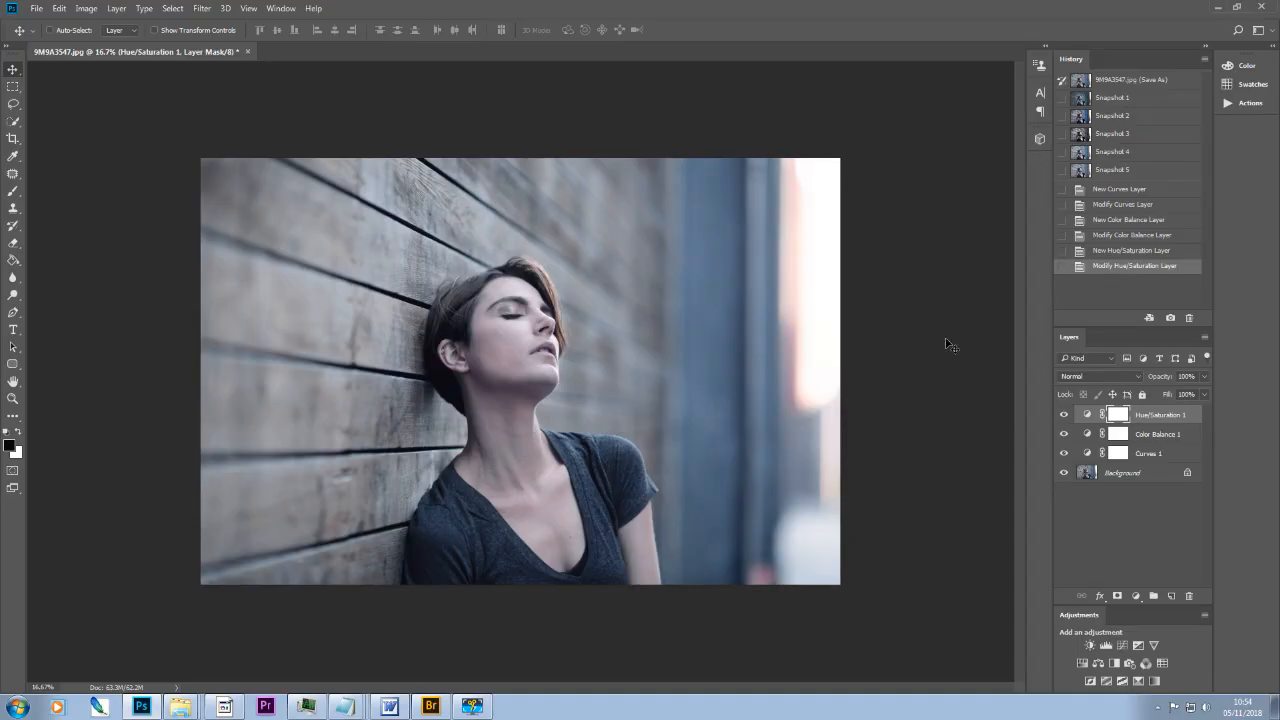
Lower the opacity of the Curves 1 layer to roughly half to soften the brightening.
left_click(1147, 457)
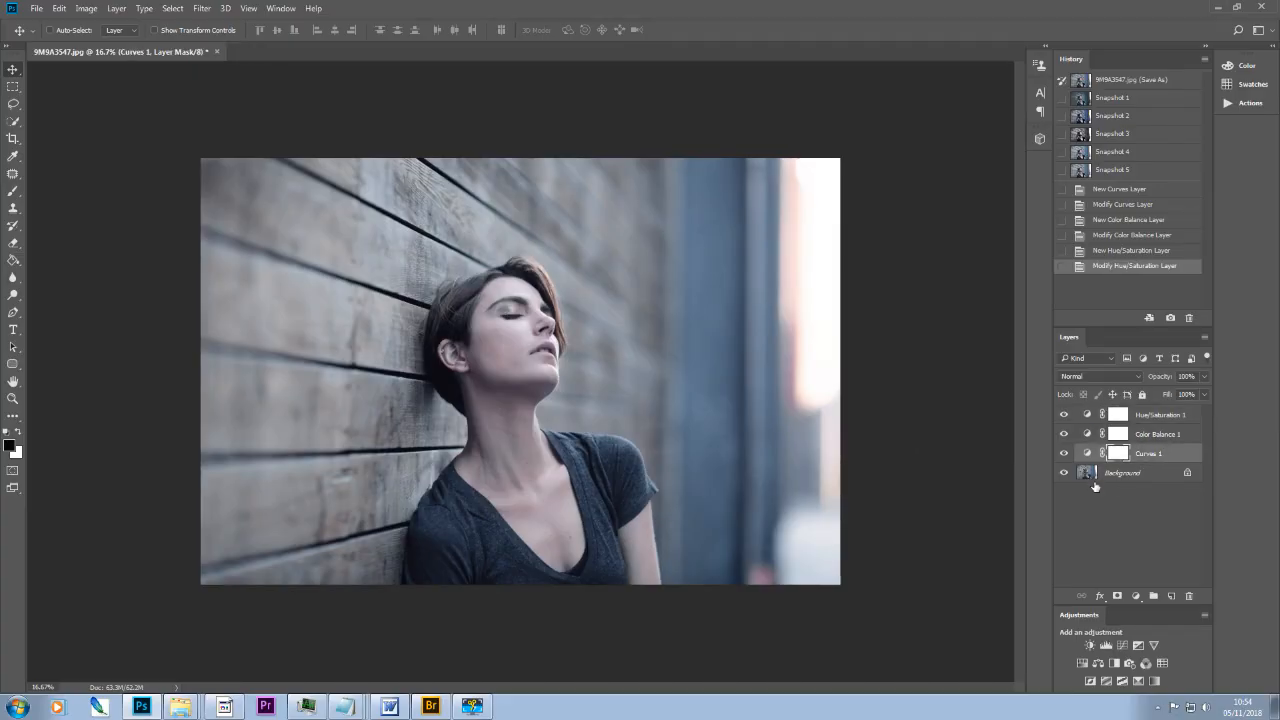
left_click(1204, 394)
left_click_drag(1202, 395, 1139, 395)
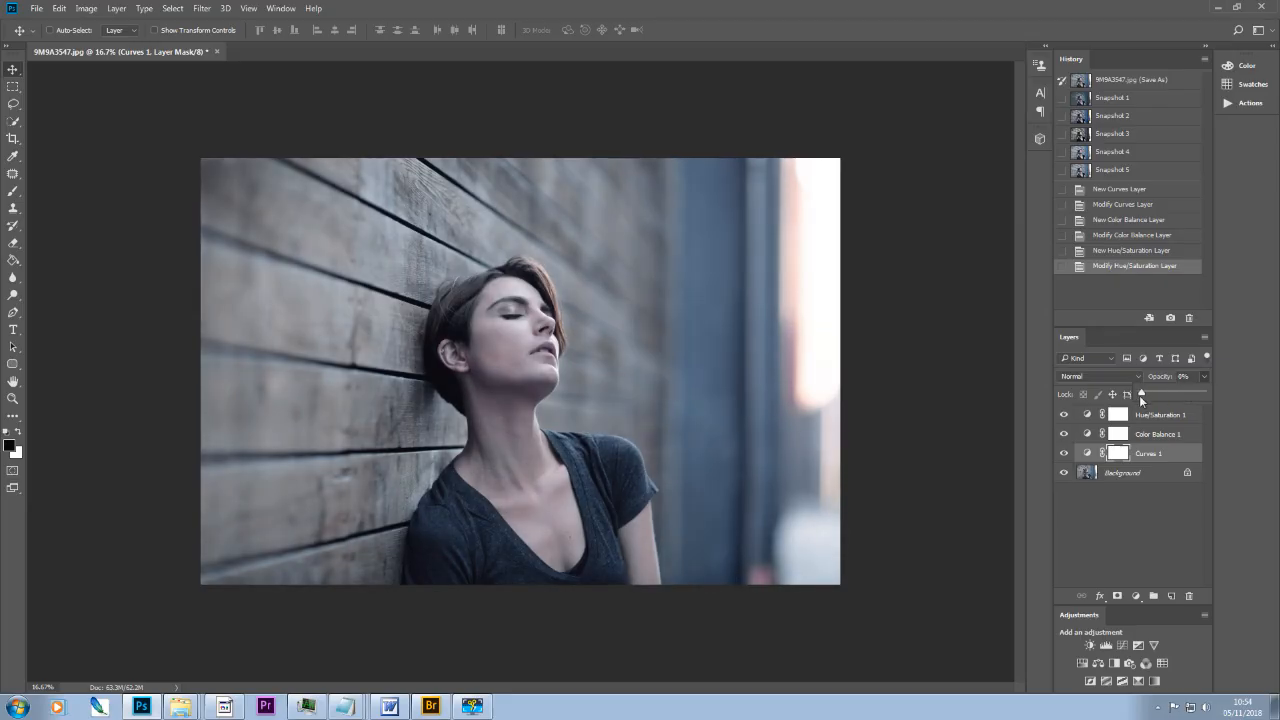
mouse_move(1174, 393)
left_mouse_down()
mouse_move(1161, 394)
mouse_move(1180, 395)
left_mouse_up()
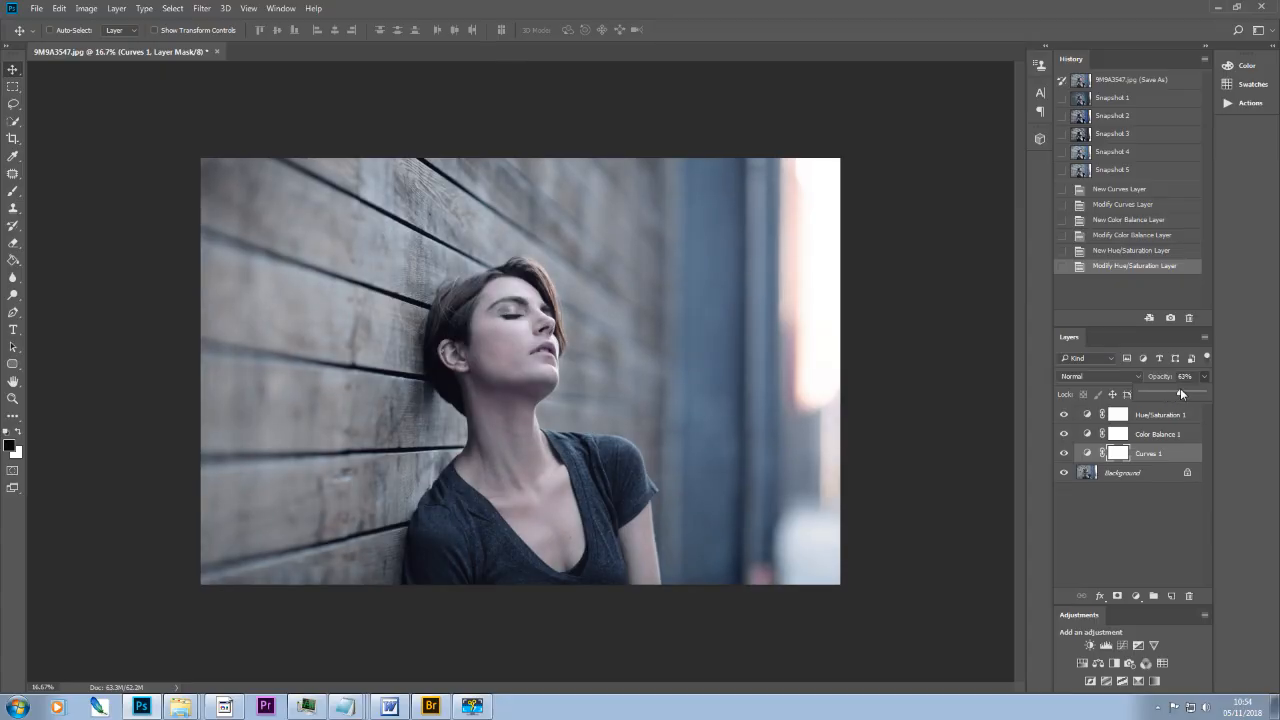
mouse_move(1176, 395)
left_mouse_down()
mouse_move(1139, 396)
mouse_move(1169, 393)
left_mouse_up()
Lower the opacity of the Color Balance 1 layer to a little over half to tone down the tint.
left_click(1165, 440)
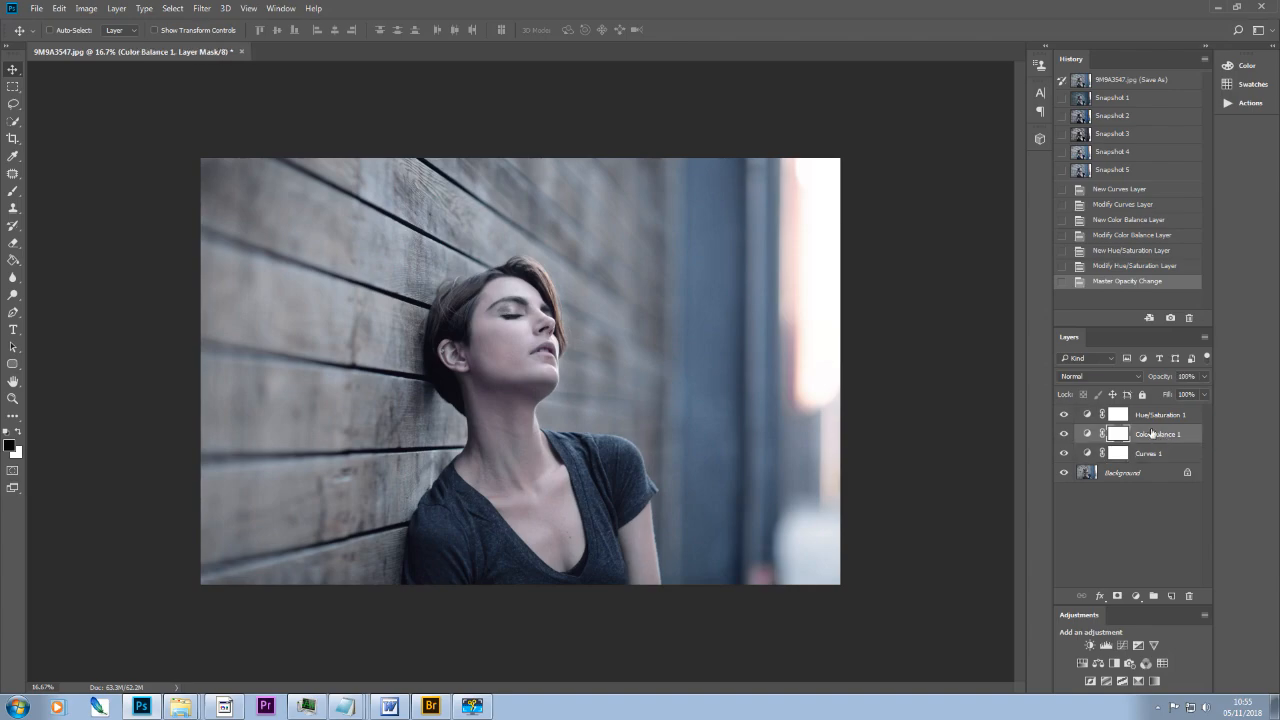
left_click(1203, 376)
left_click_drag(1204, 393, 1180, 398)
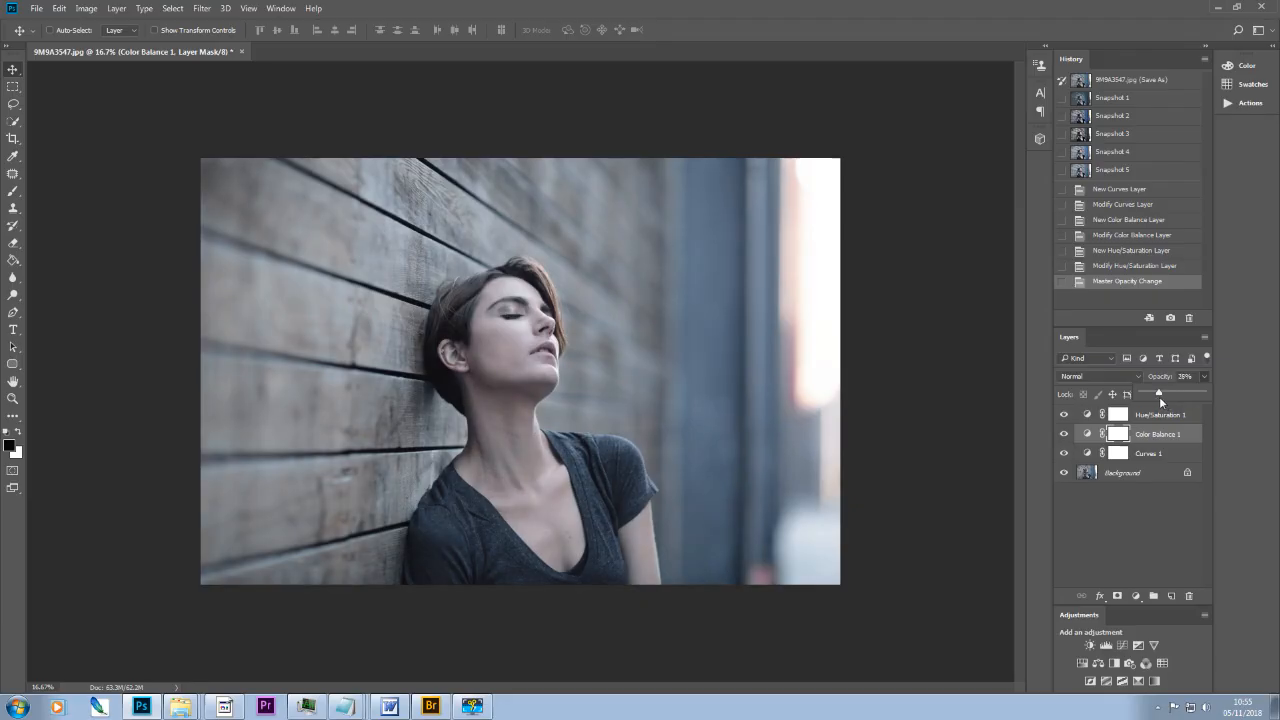
left_click_drag(1164, 398, 1184, 393)
mouse_move(1186, 394)
left_mouse_down()
mouse_move(1159, 396)
mouse_move(1173, 395)
left_mouse_up()
left_click_drag(1178, 394, 1179, 394)
Set the opacity of the Hue/Saturation 1 layer to 57%.
left_click(1165, 418)
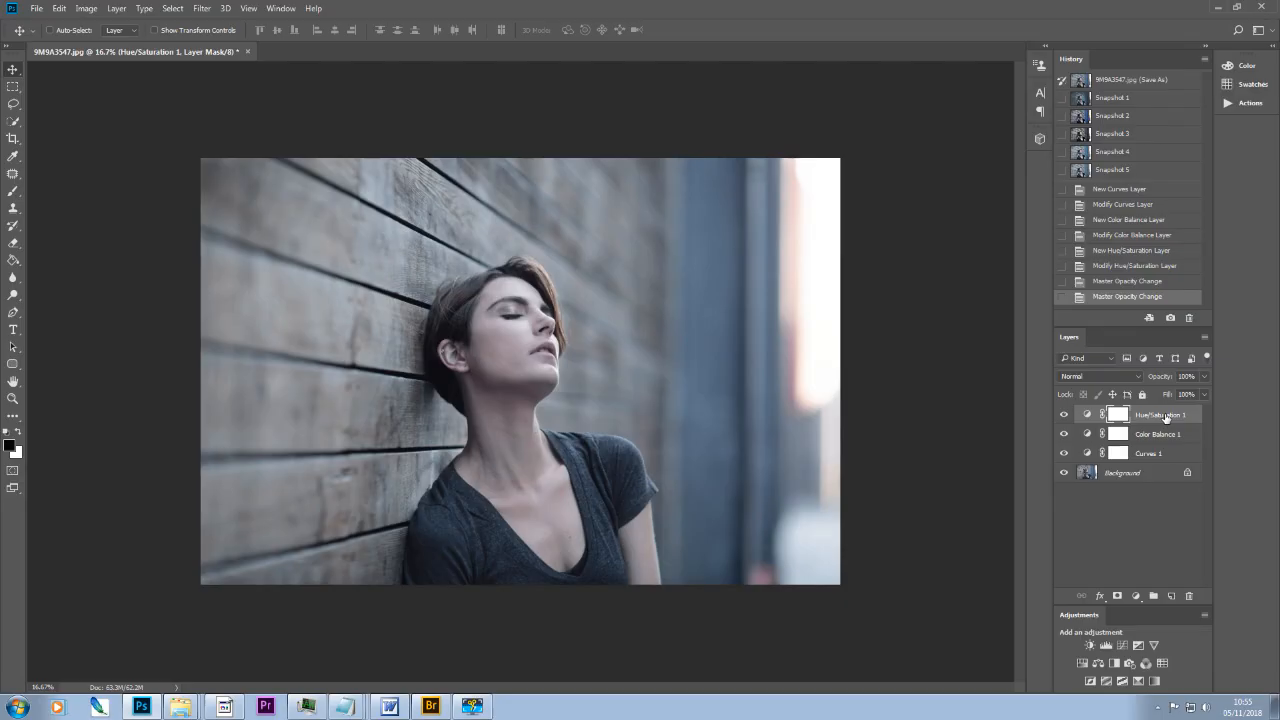
left_click(1203, 377)
left_click_drag(1203, 392, 1191, 394)
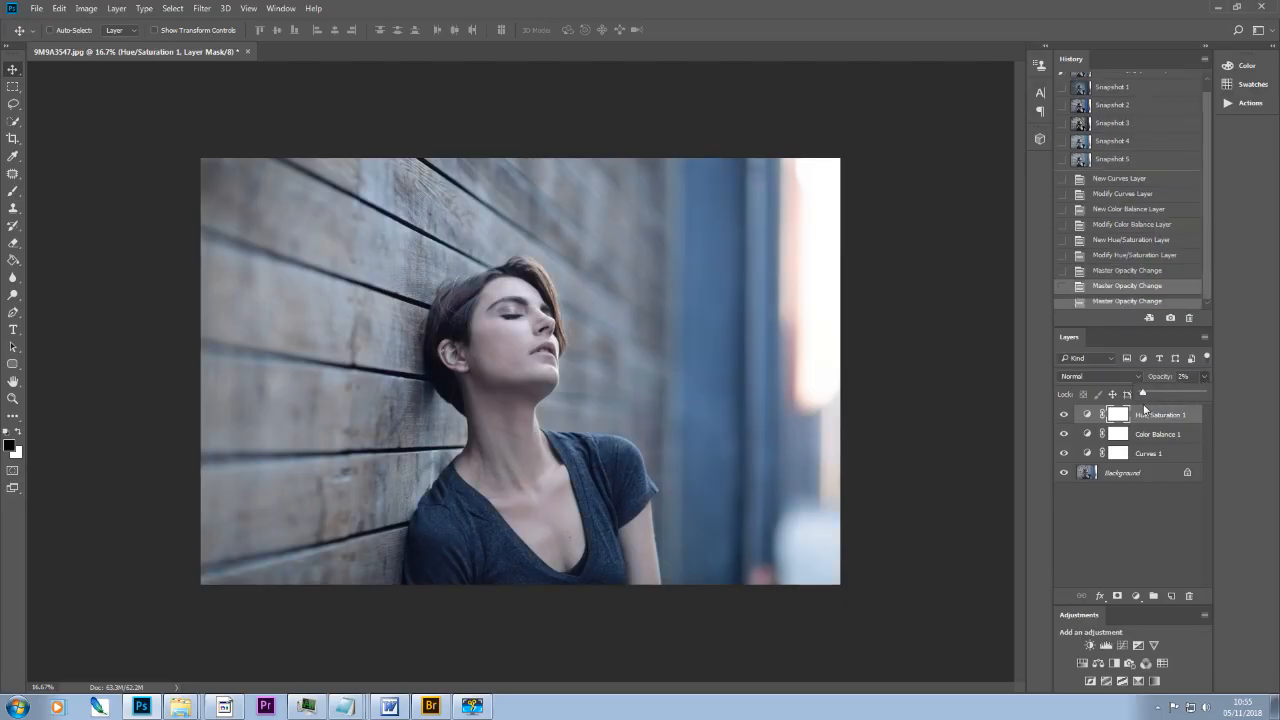
mouse_move(1178, 396)
left_mouse_down()
mouse_move(1141, 398)
mouse_move(1168, 394)
left_mouse_up()
left_click_drag(1174, 396, 1176, 392)
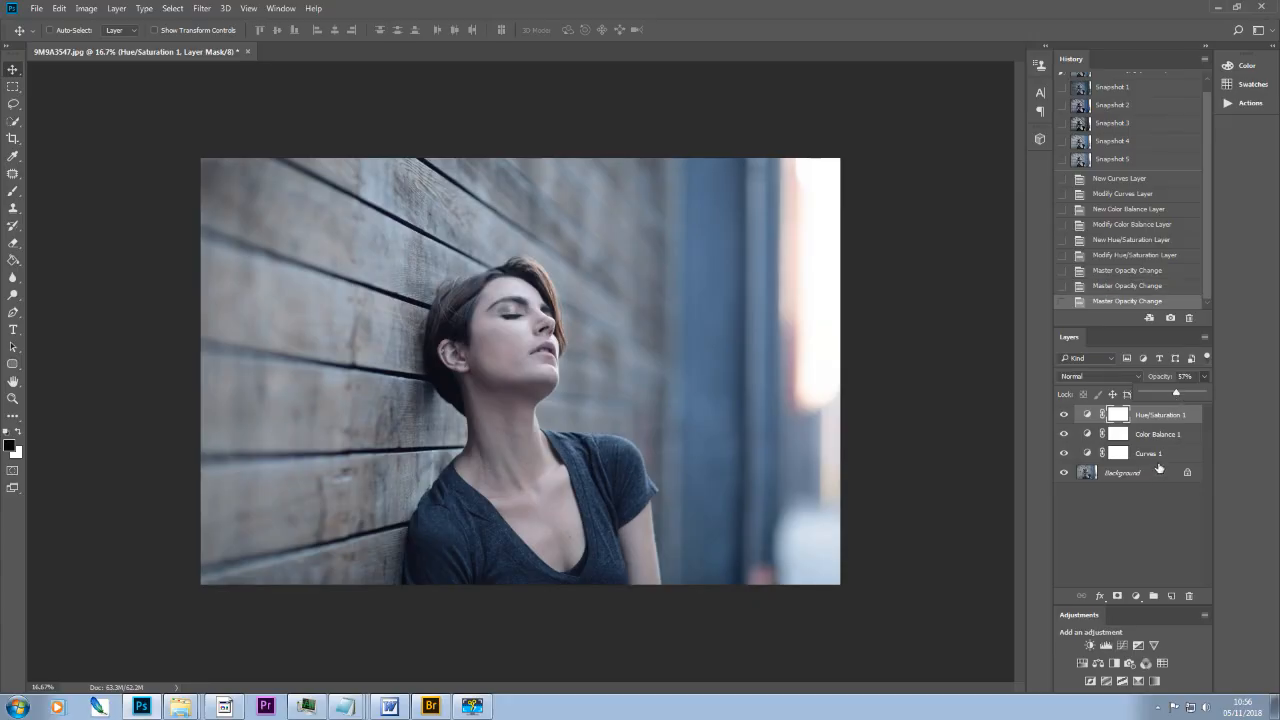
Save a history snapshot of the graded image and compare it with the original photo.
left_click(1171, 318)
left_click_drag(1208, 241, 1212, 171)
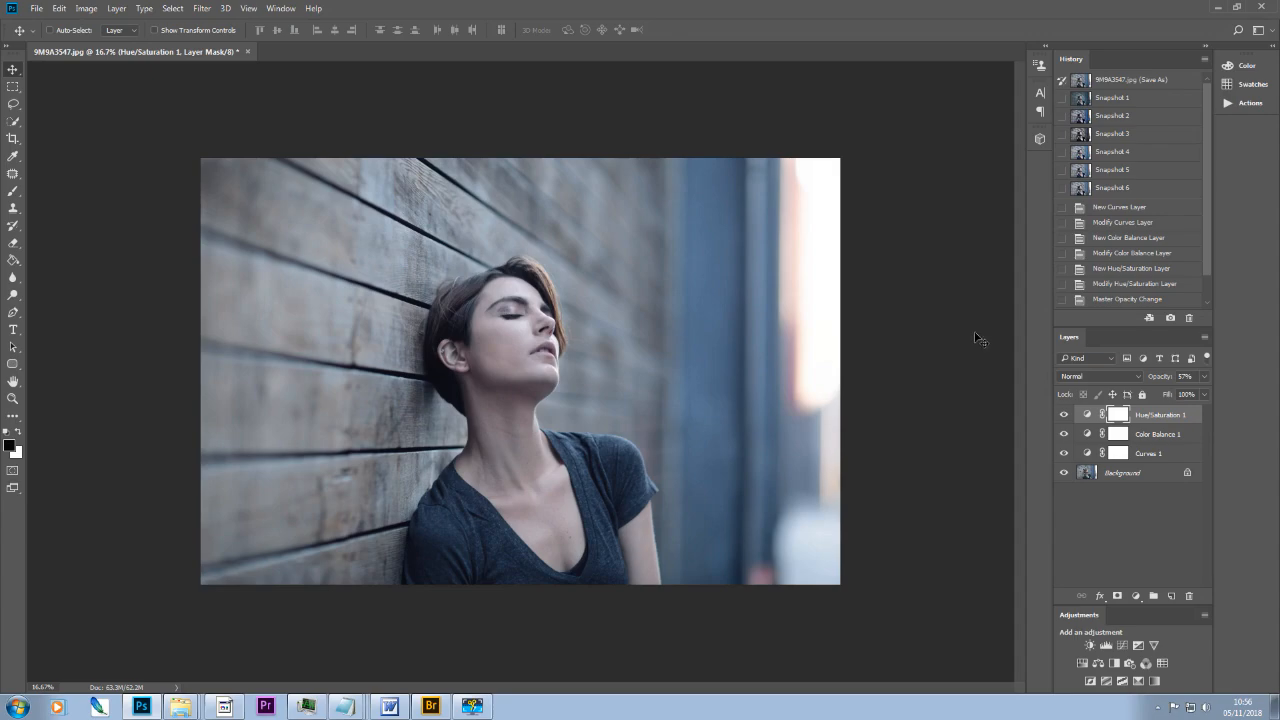
left_click(1104, 80)
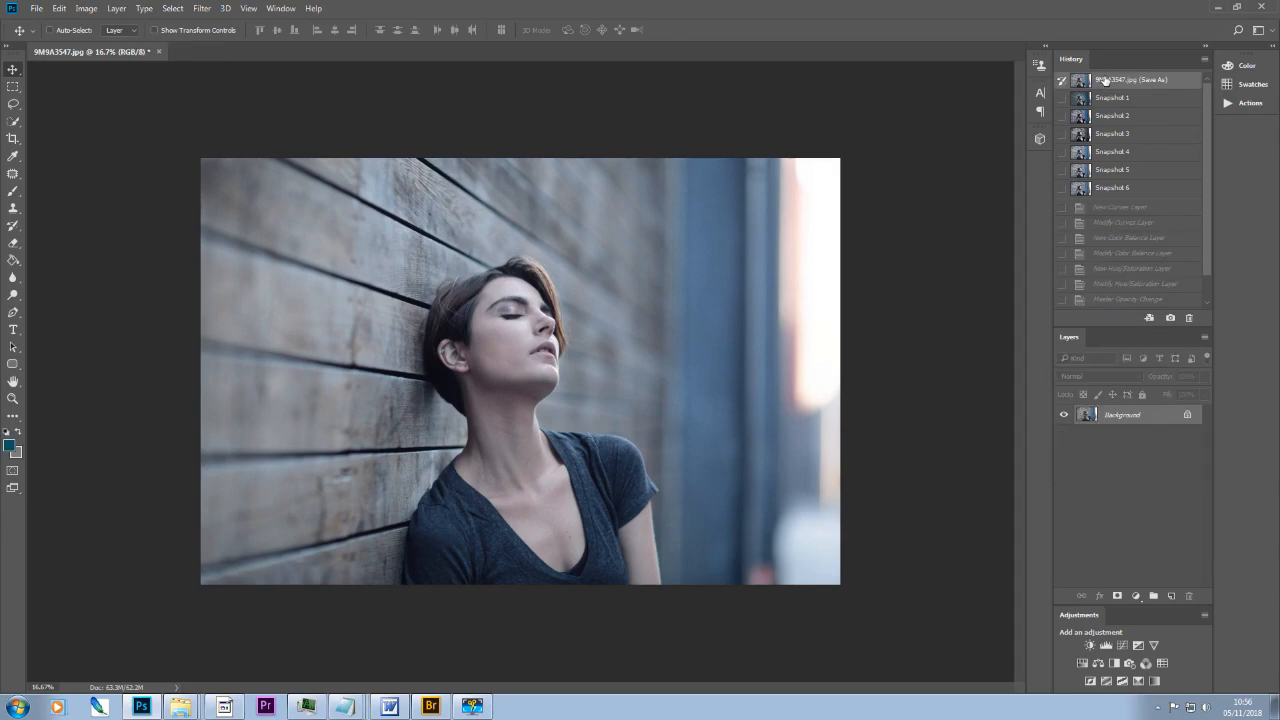
left_click(1110, 188)
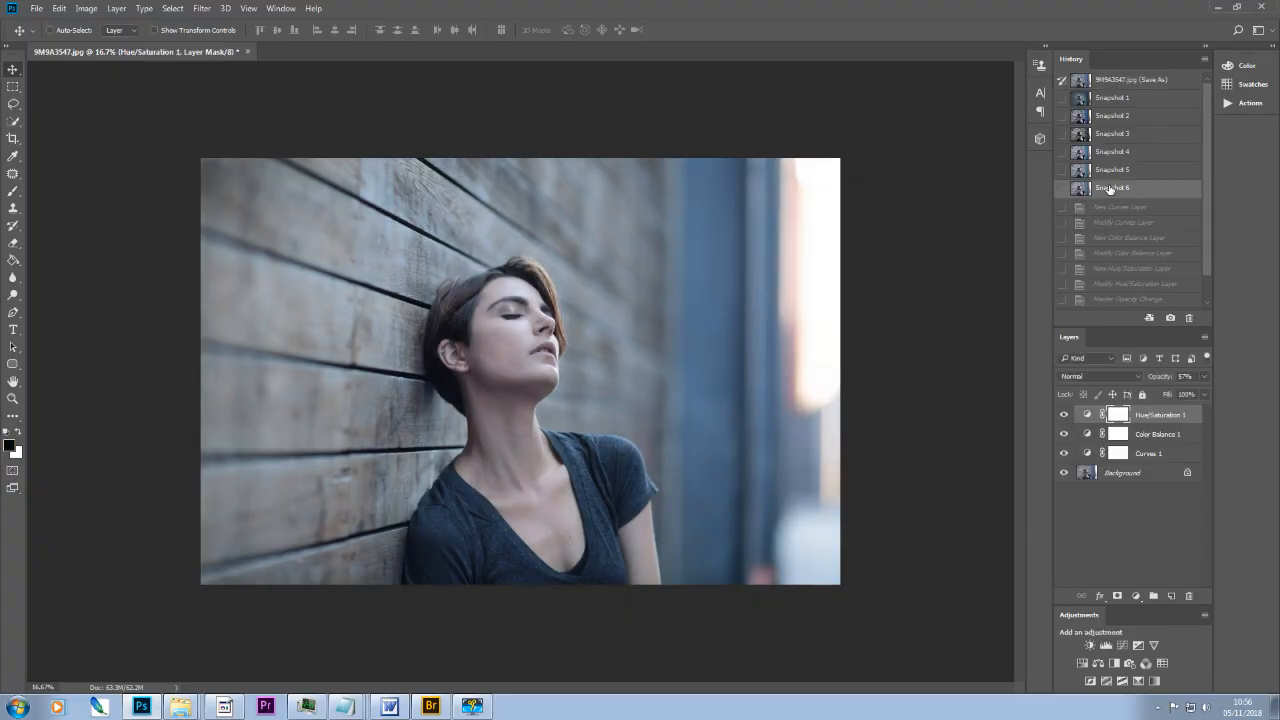
left_click(1104, 80)
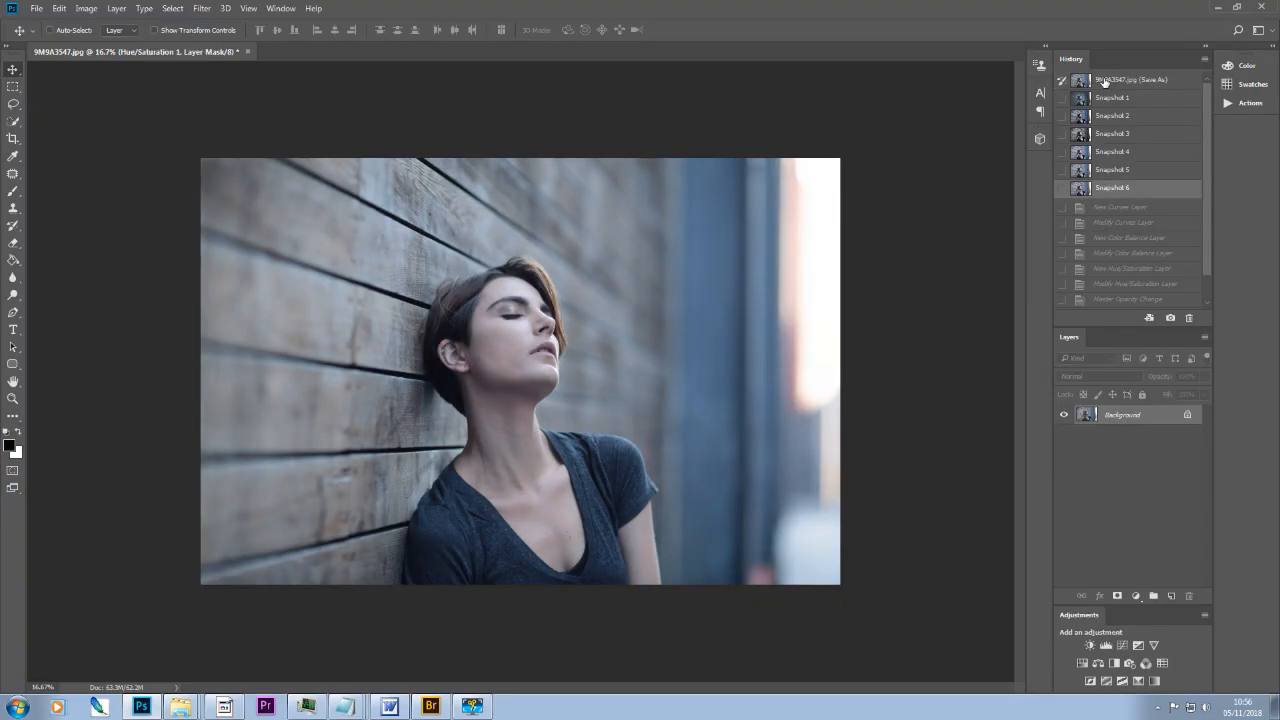
left_click(1105, 190)
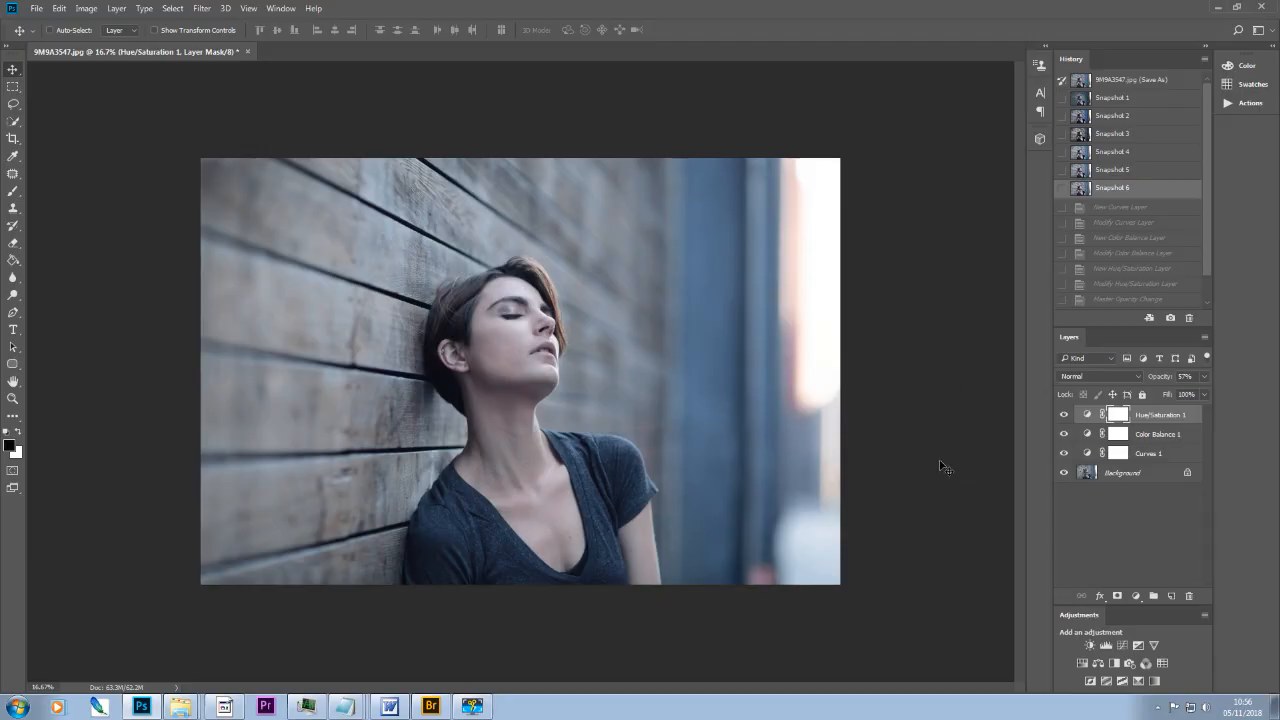
Compare the alternative colour looks stored in Snapshots 3, 2, 4 and 5.
left_click(1115, 137)
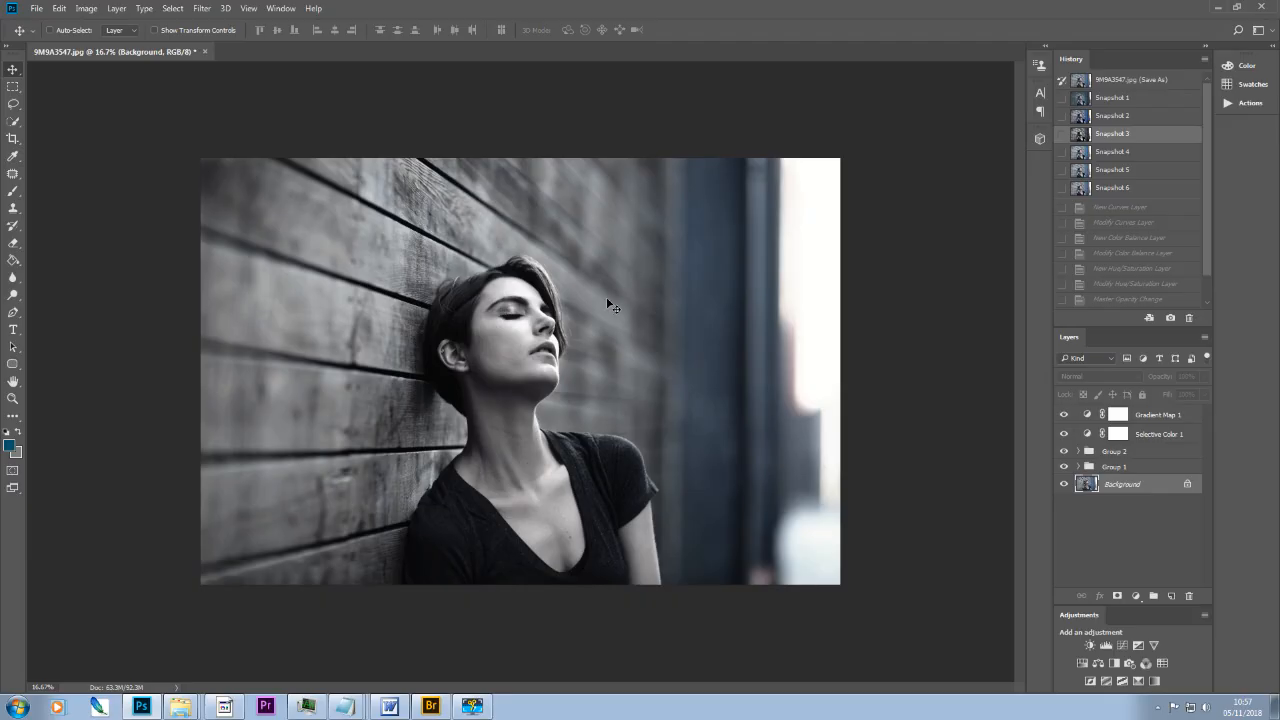
left_click(1114, 117)
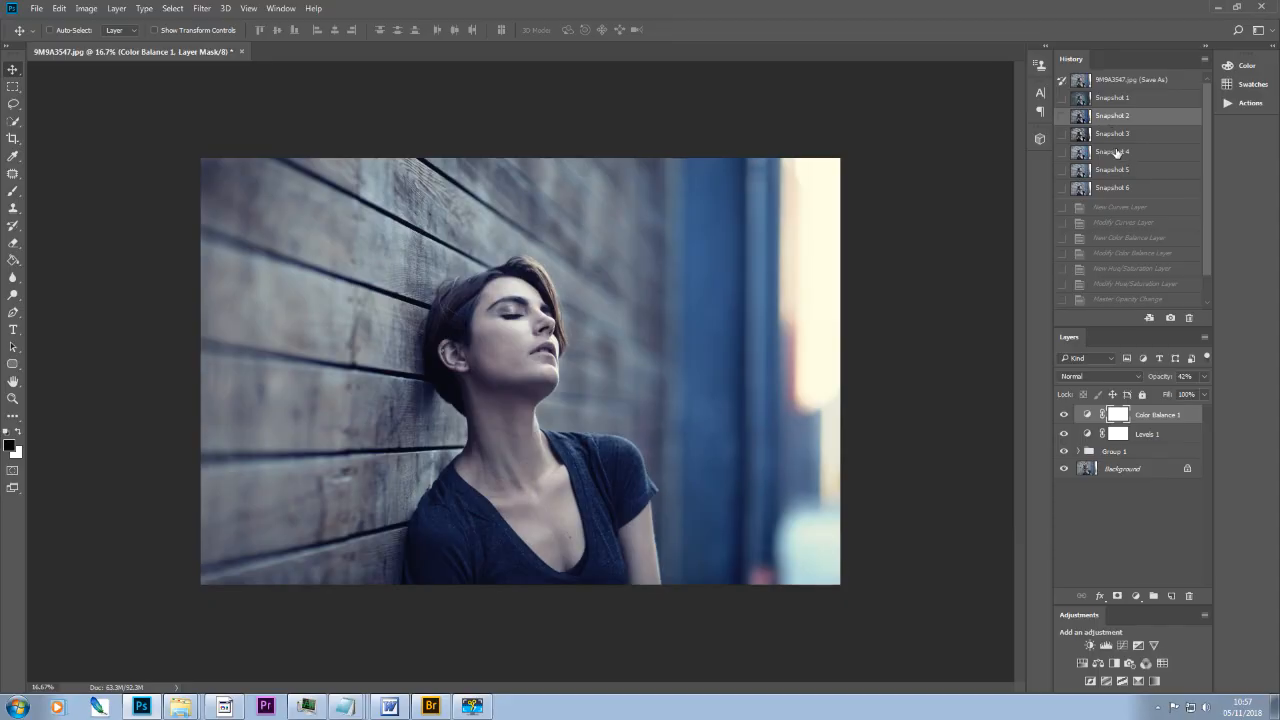
left_click(1116, 151)
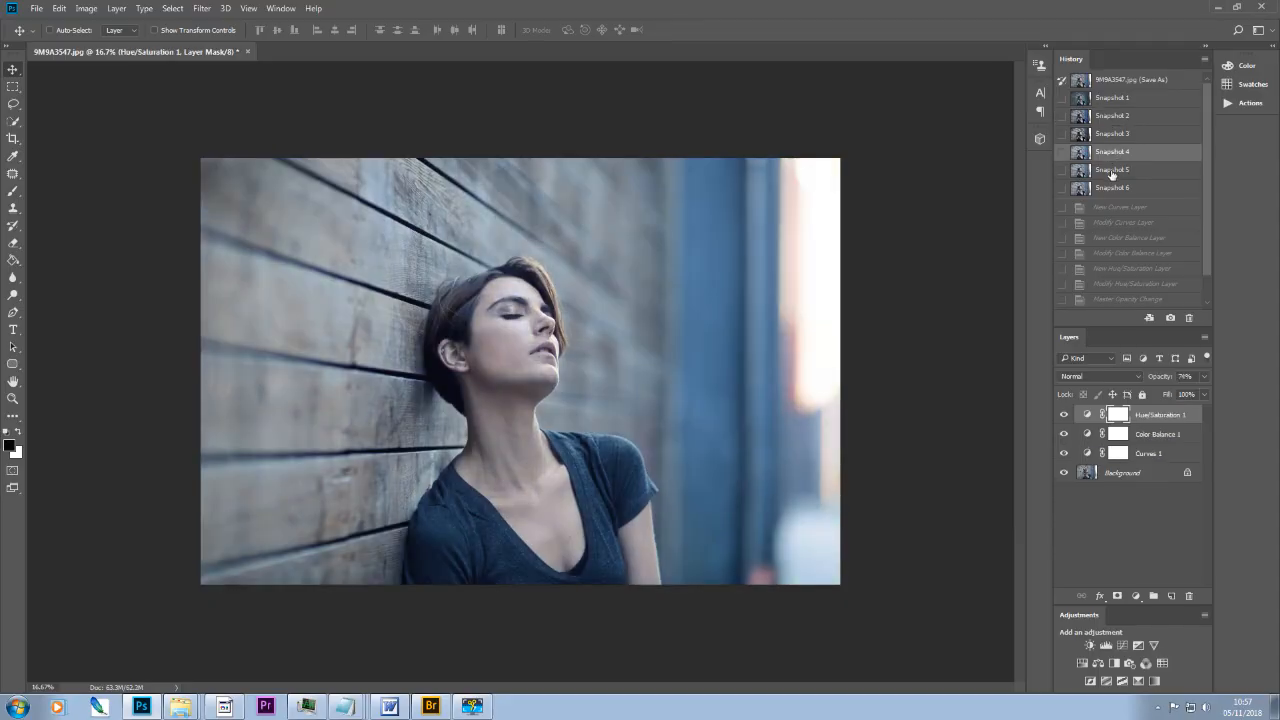
left_click(1112, 170)
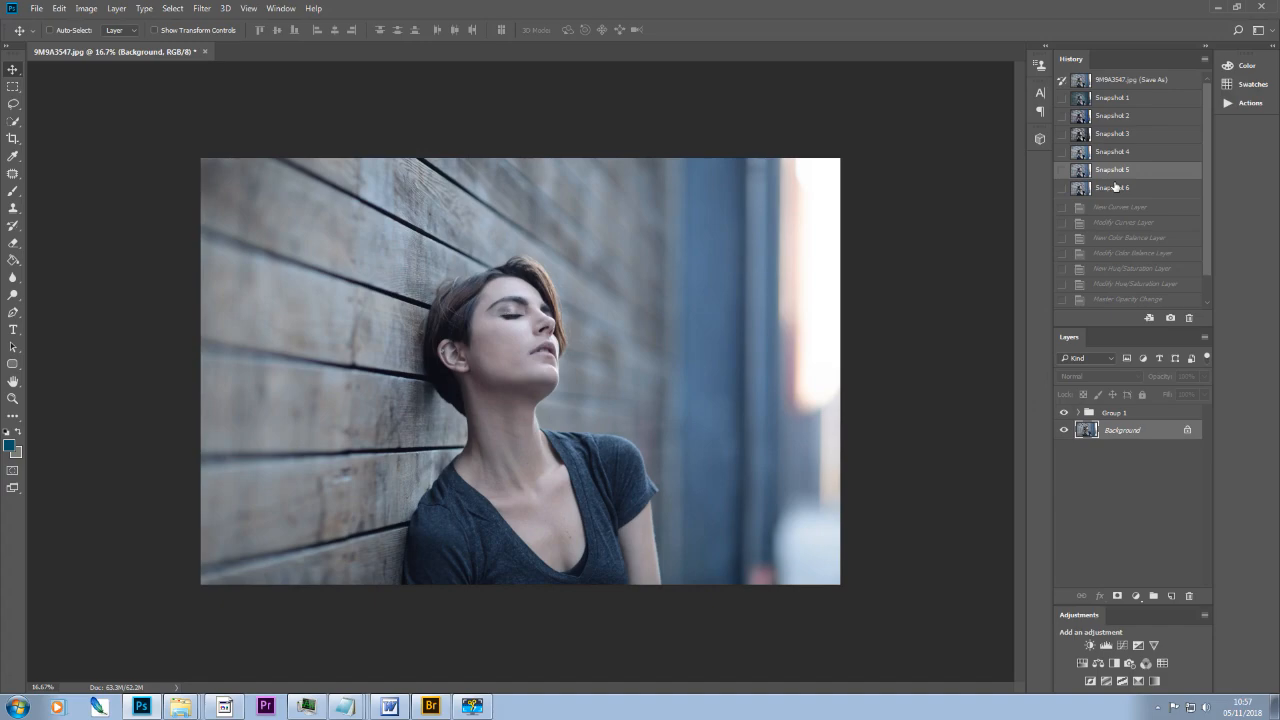
Compare the graded look stored in Snapshot 6 with the look in Snapshot 5.
left_click(1113, 188)
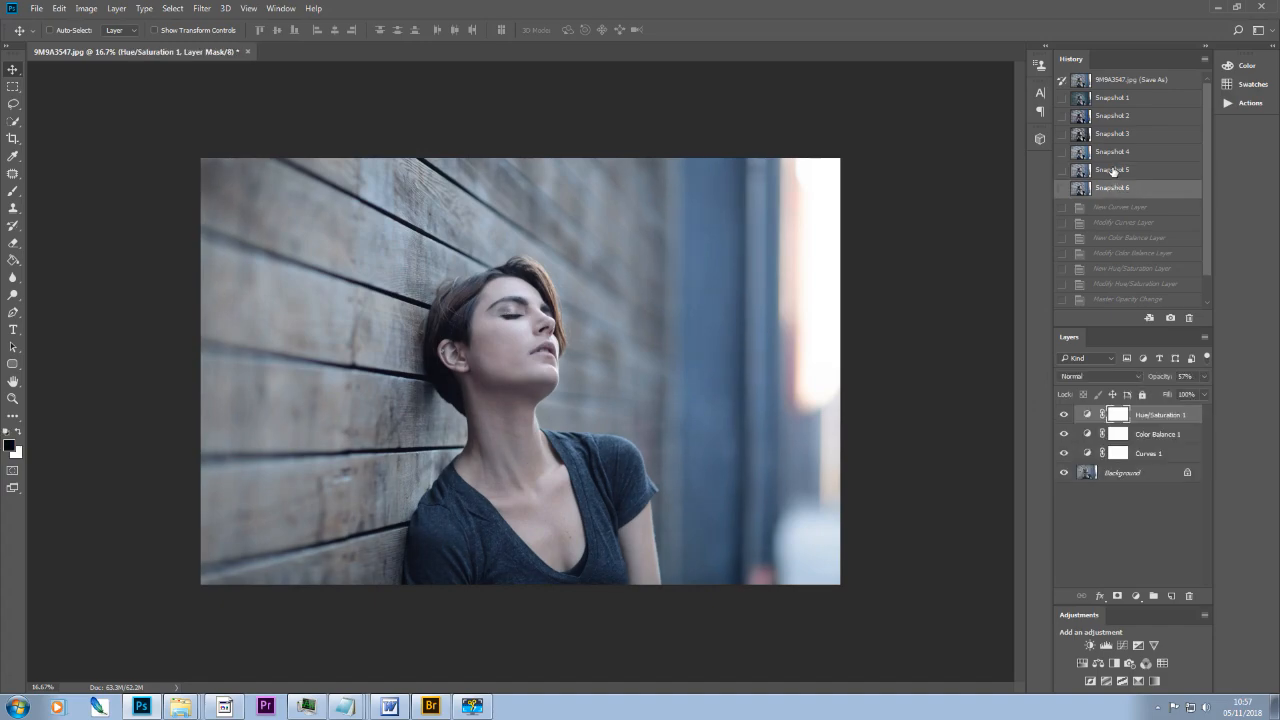
left_click(1113, 172)
left_click(1115, 189)
Restore Snapshot 3 and add a Curves layer above Gradient Map 1, raising the blue channel's black point and slightly lowering its white point.
left_click(1120, 135)
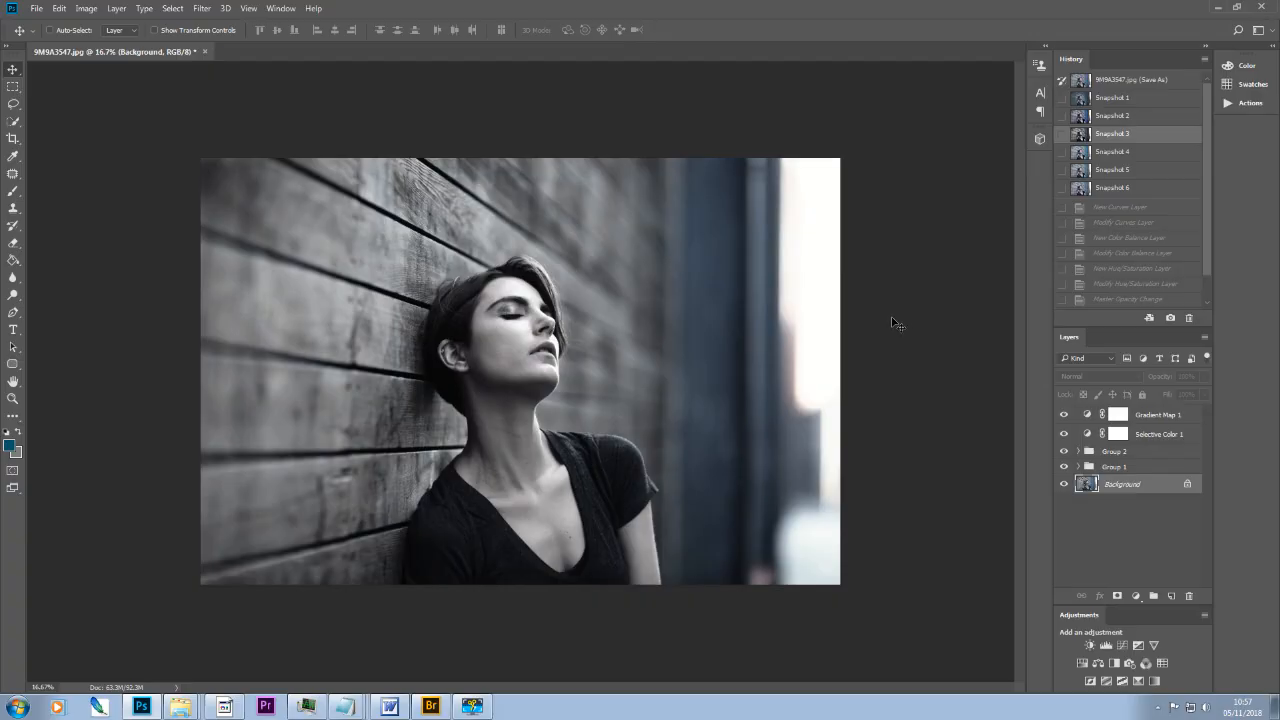
left_click(1167, 417)
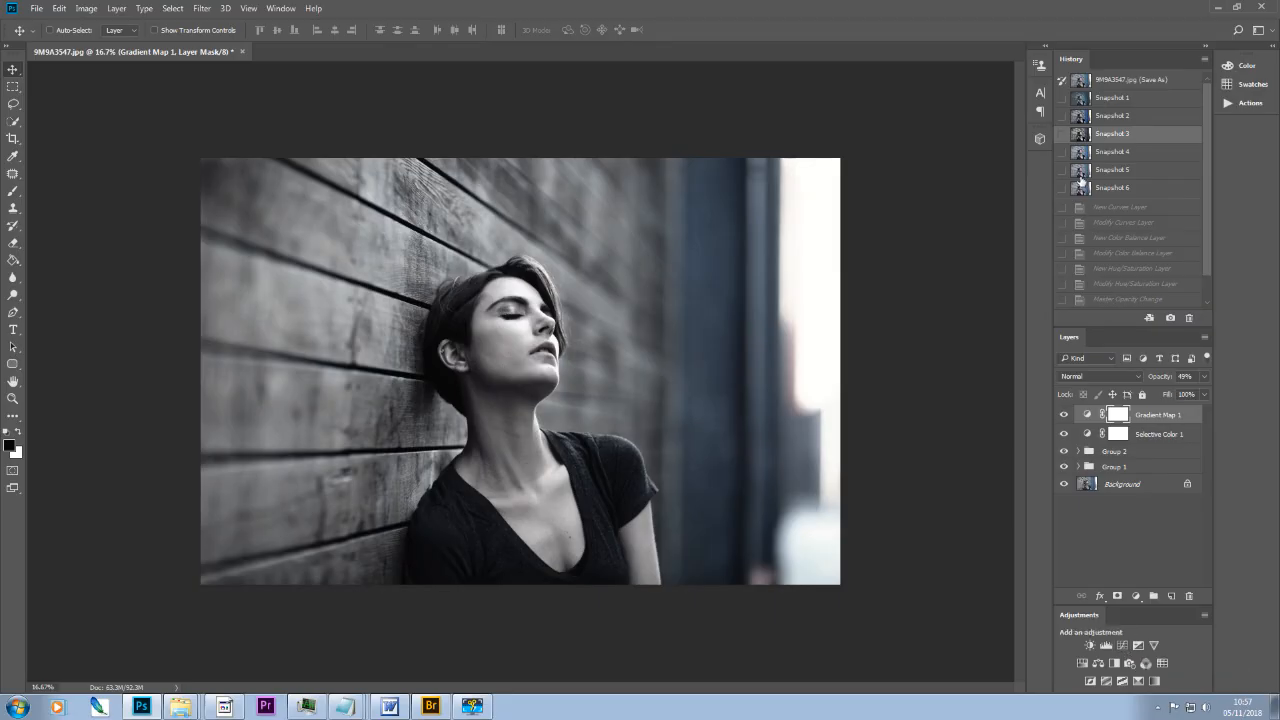
left_click(1124, 645)
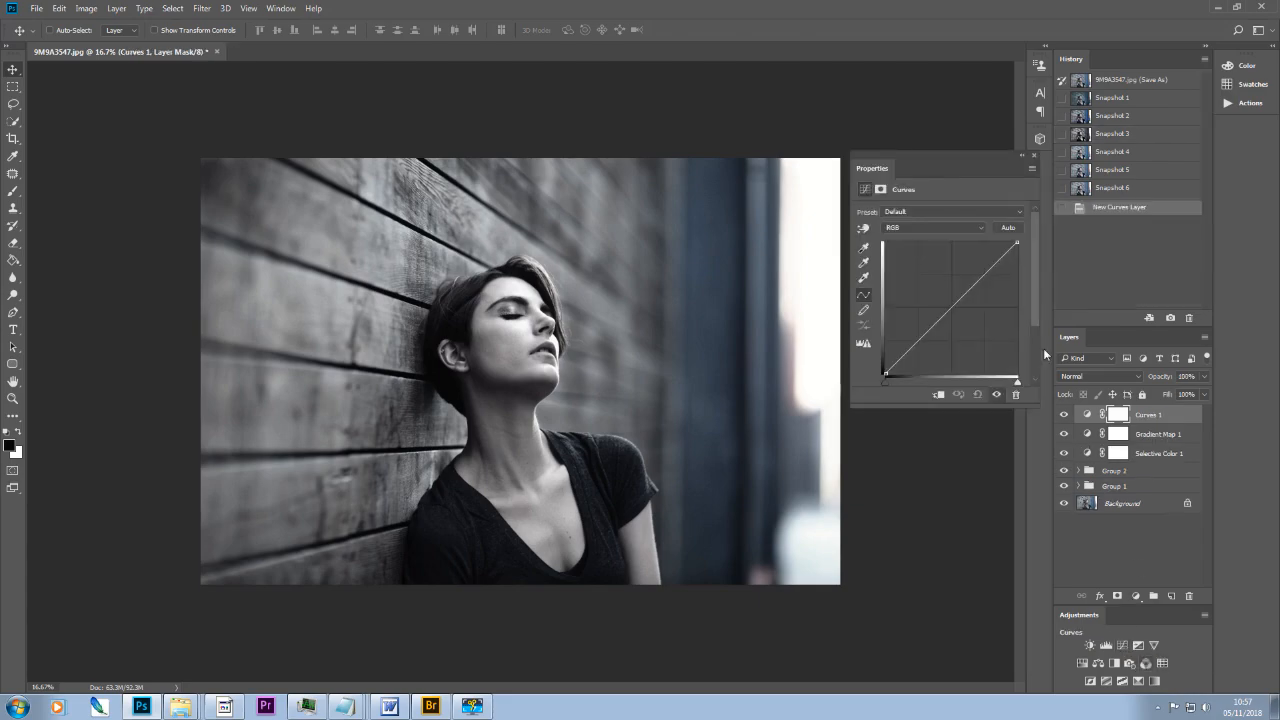
left_click(982, 228)
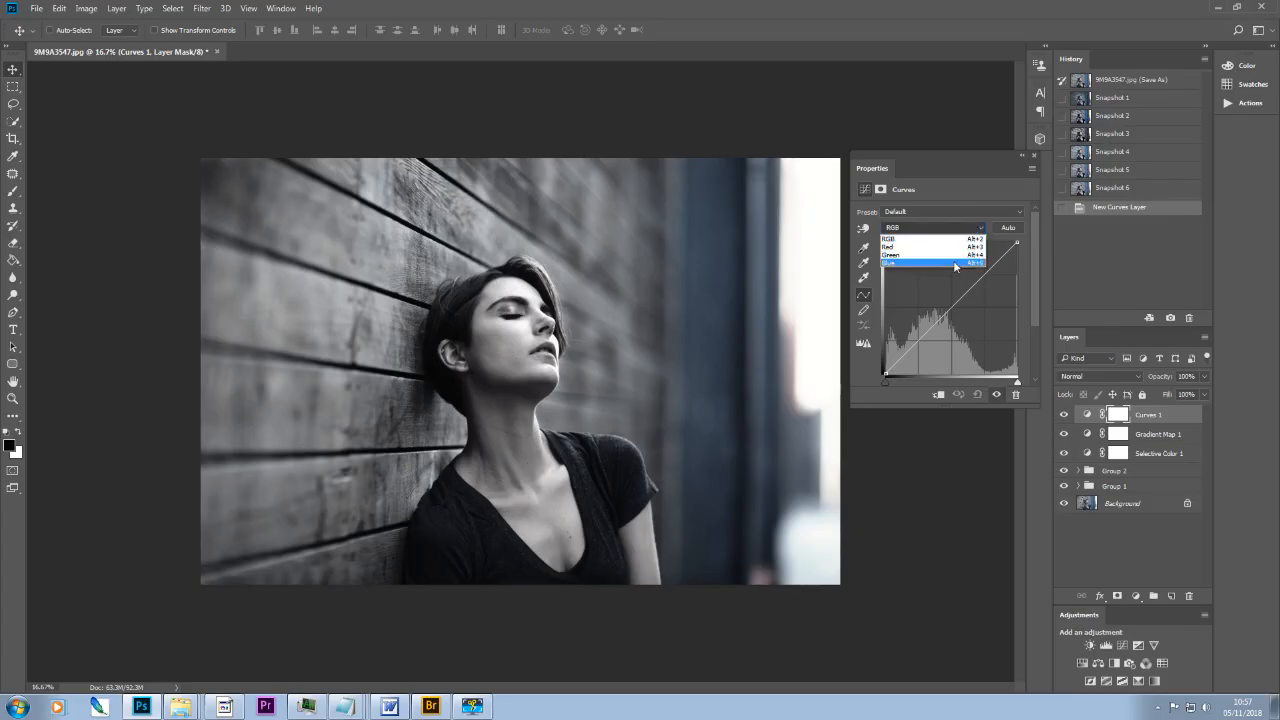
left_click(953, 261)
mouse_move(888, 372)
left_mouse_down()
mouse_move(883, 356)
mouse_move(883, 367)
left_mouse_up()
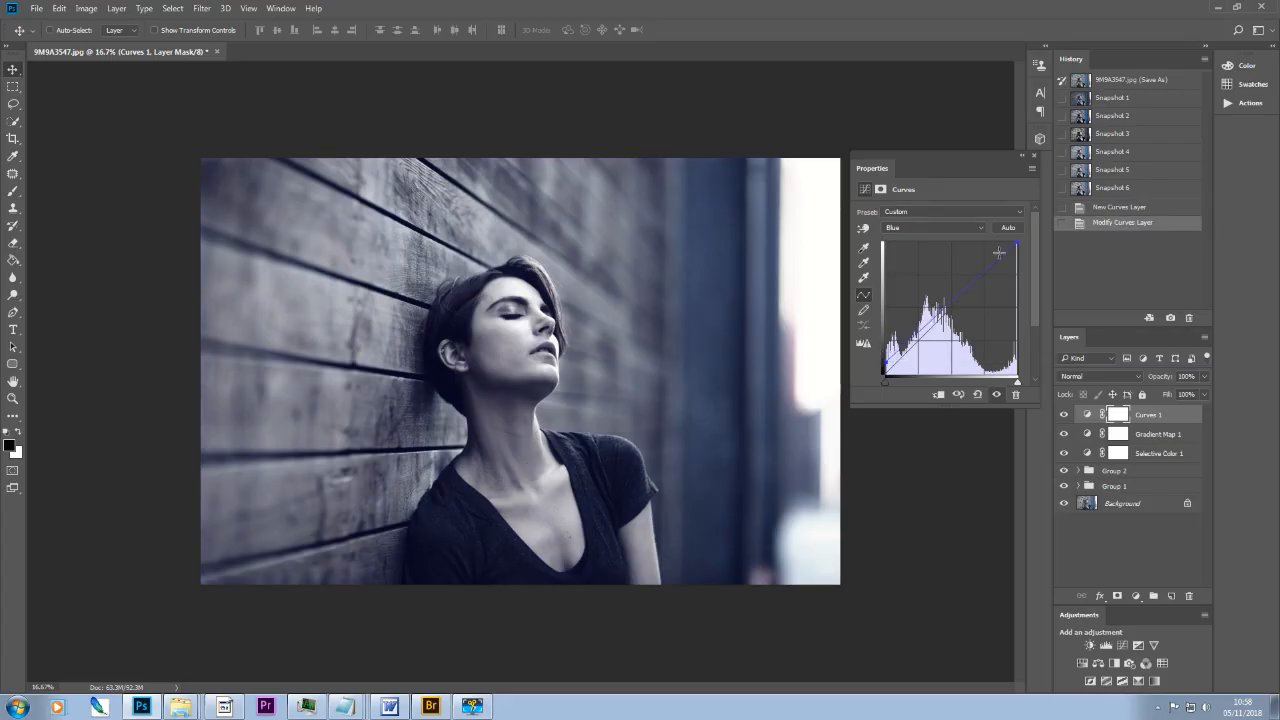
left_click_drag(1016, 244, 1017, 251)
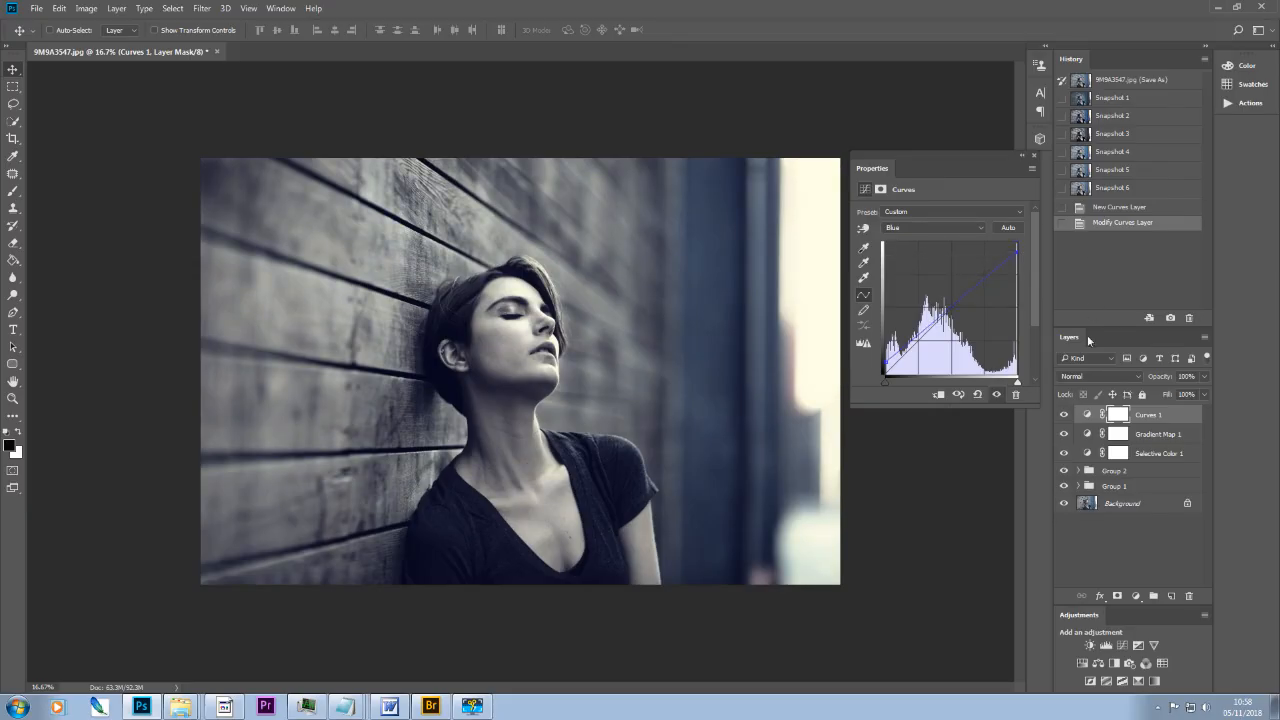
Add a Brightness/Contrast adjustment layer above Curves 1 with brightness -5 and contrast 11.
left_click(1089, 646)
left_click_drag(939, 247, 951, 273)
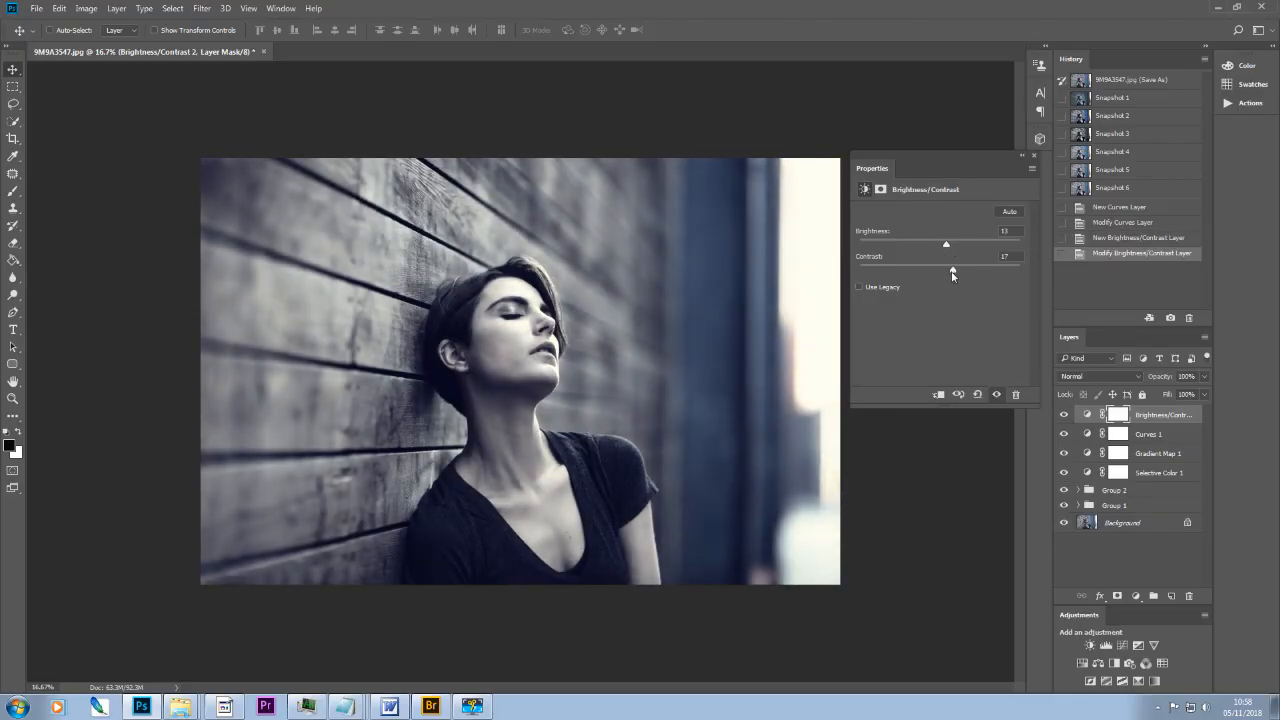
left_click_drag(945, 246, 949, 273)
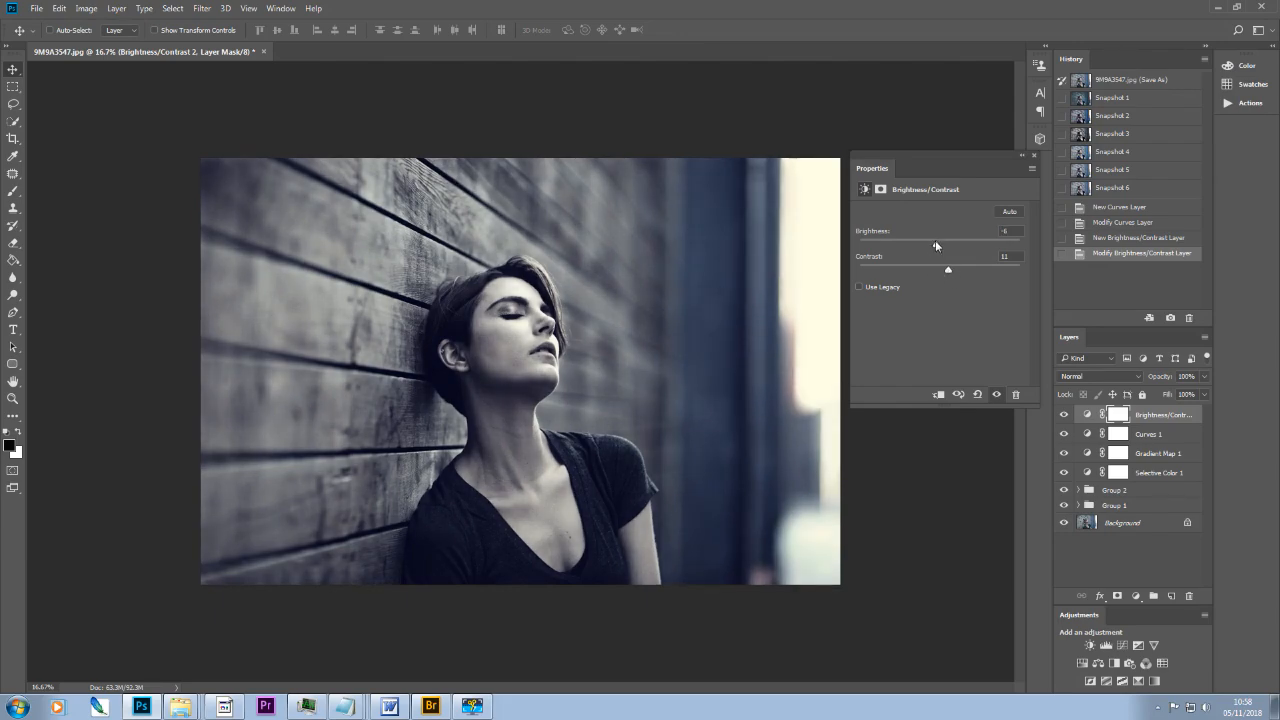
left_click_drag(932, 242, 936, 245)
Save a history snapshot of the blue-toned look and compare it with the original photo.
left_click(1171, 319)
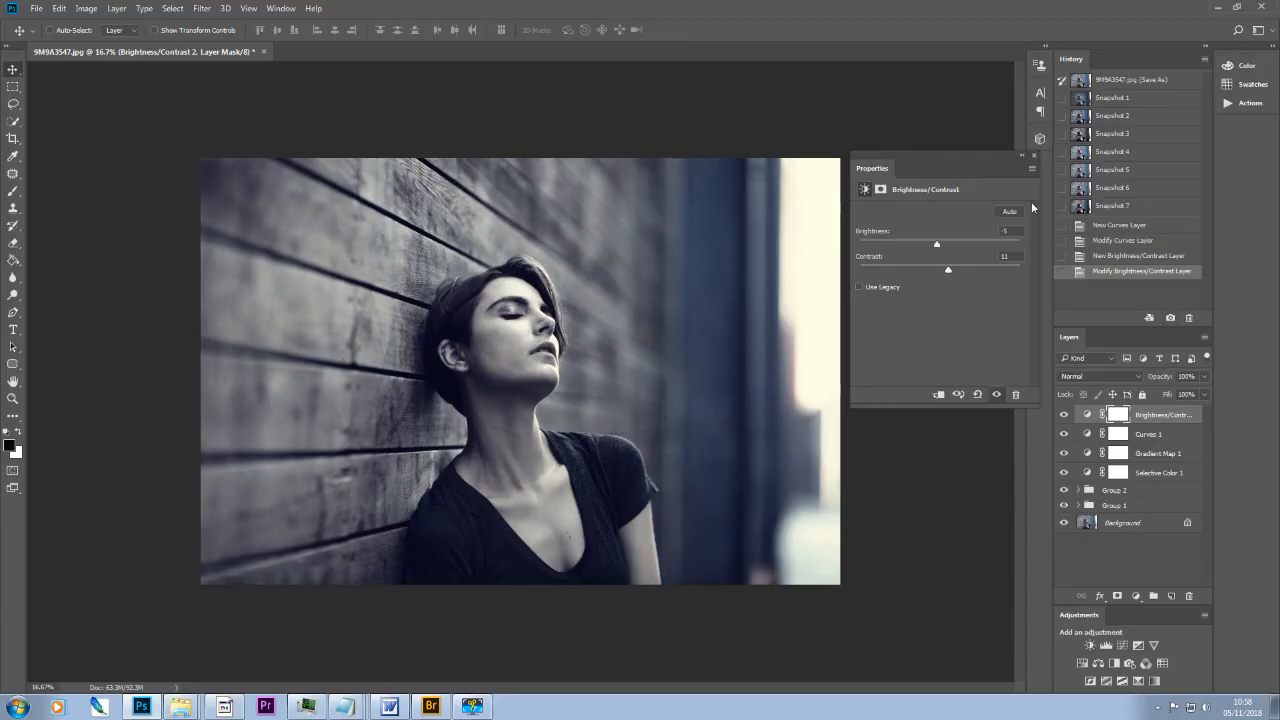
left_click(1033, 153)
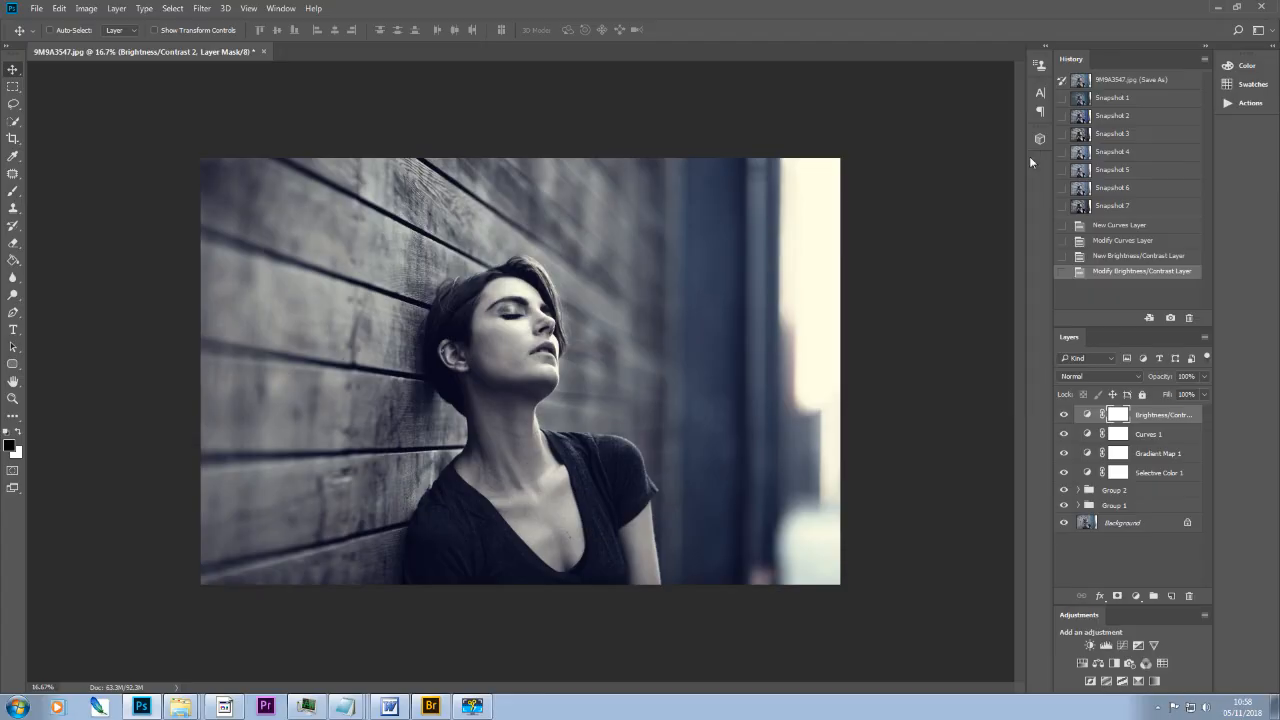
left_click(1111, 206)
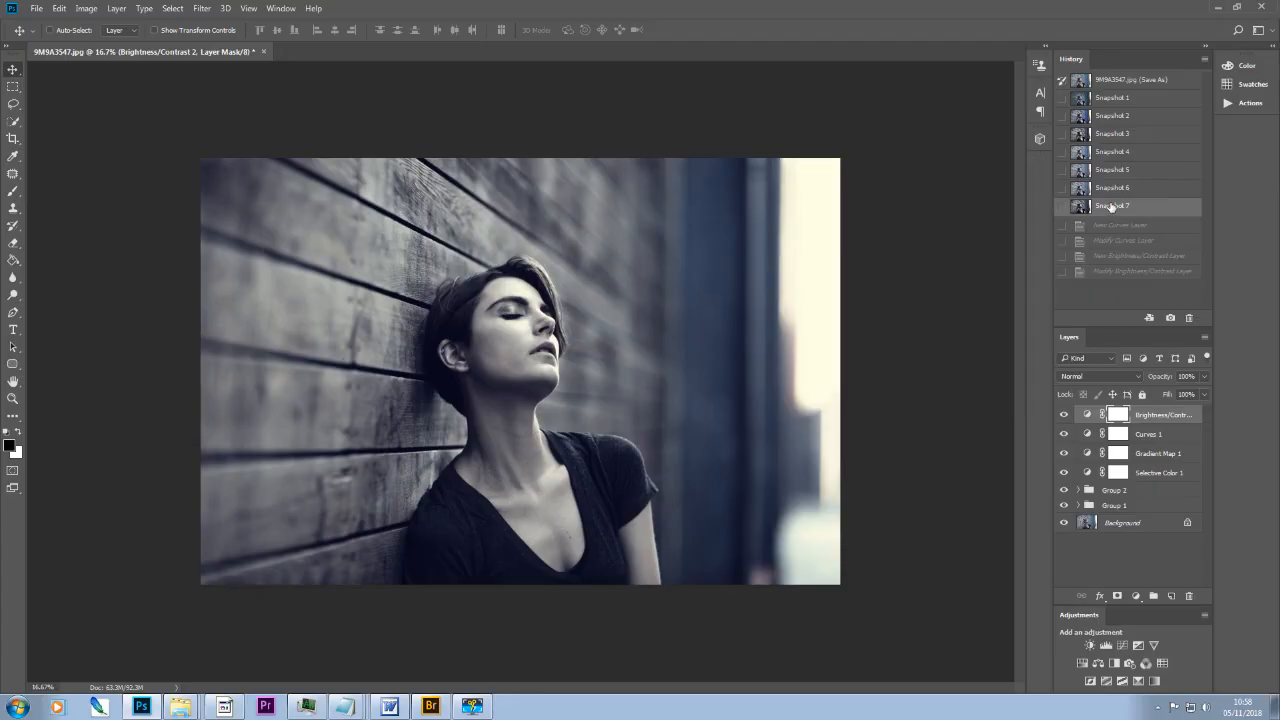
left_click(1115, 81)
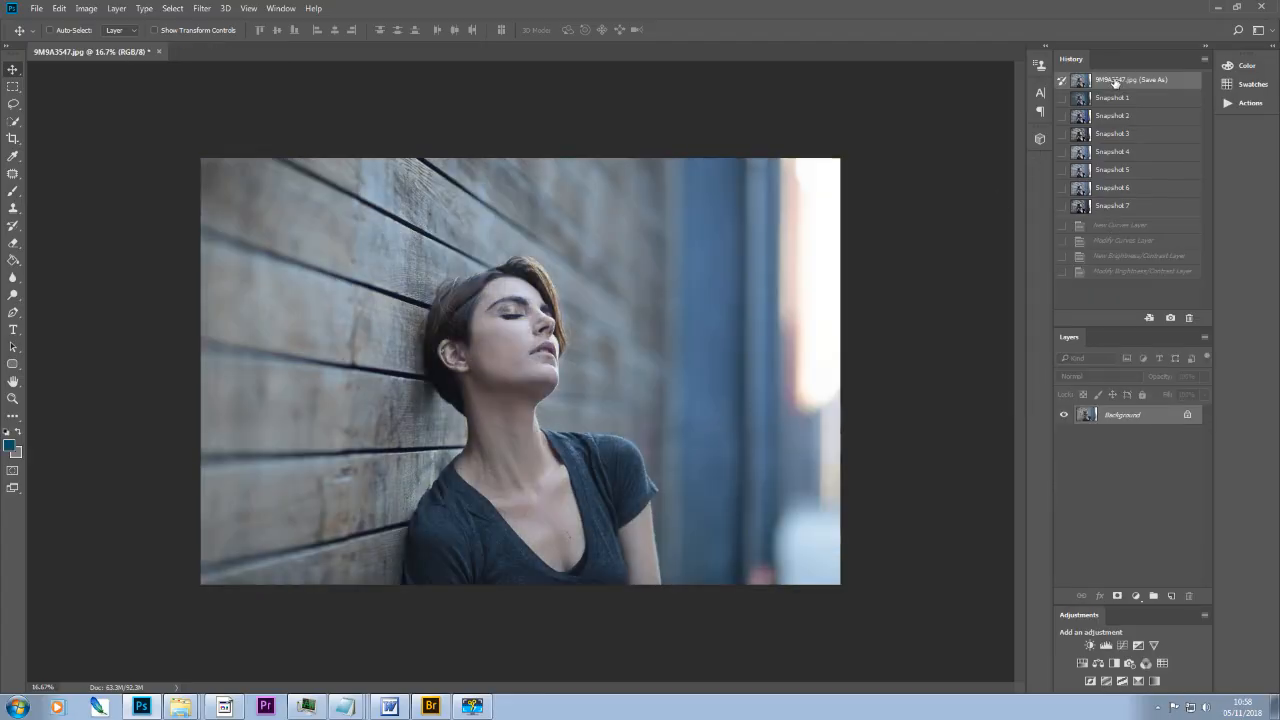
left_click(1110, 207)
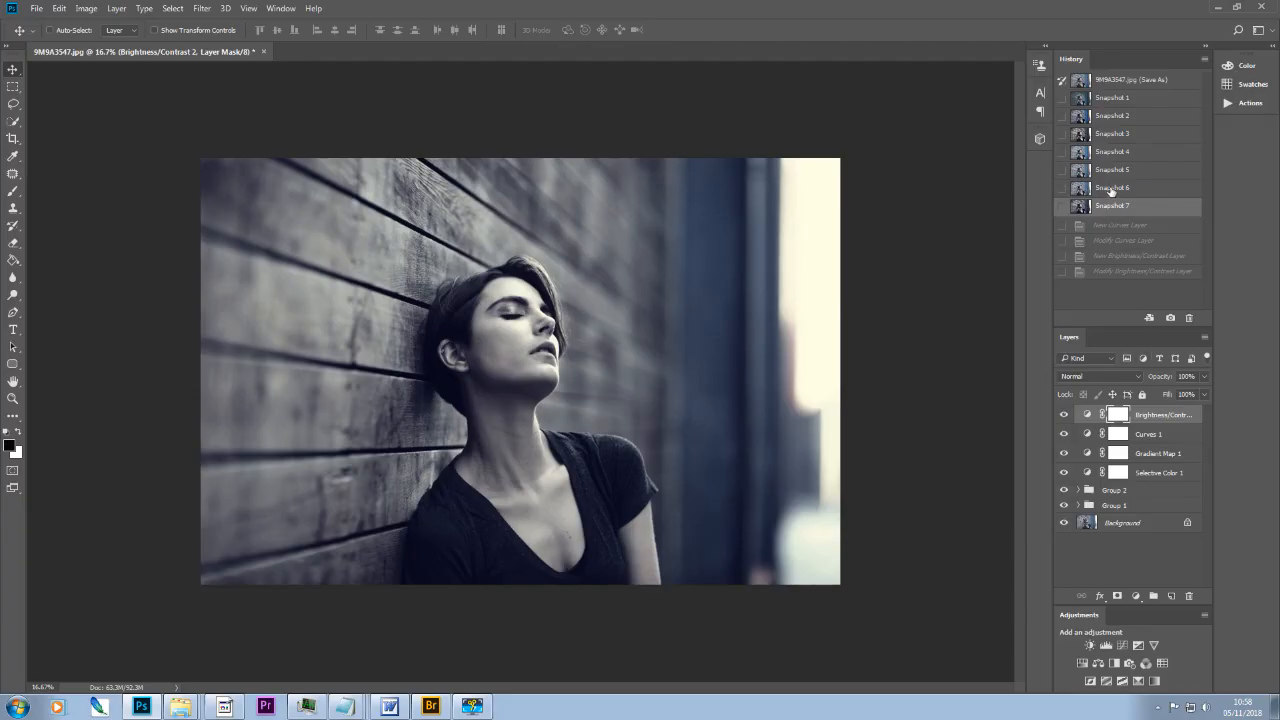
Restore Snapshot 6, review its adjustment layers' opacities and set the Hue/Saturation 1 layer's opacity to 61%.
left_click(1111, 189)
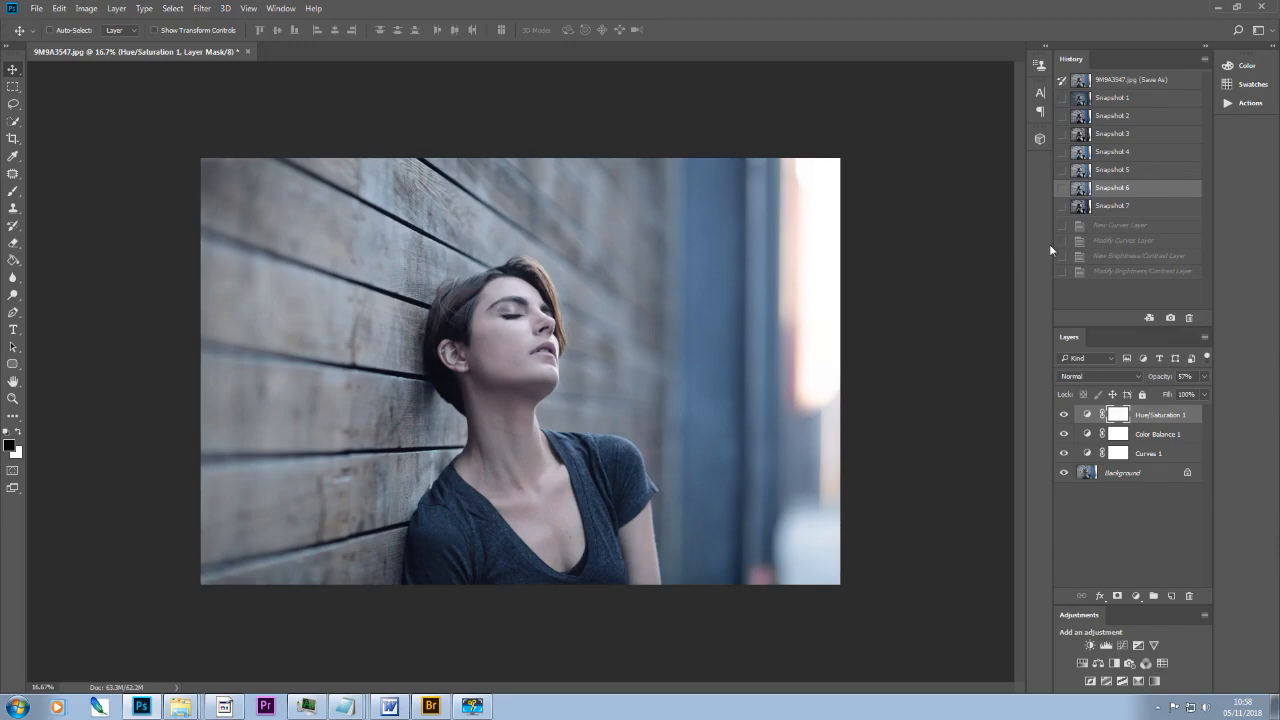
left_click(1150, 455)
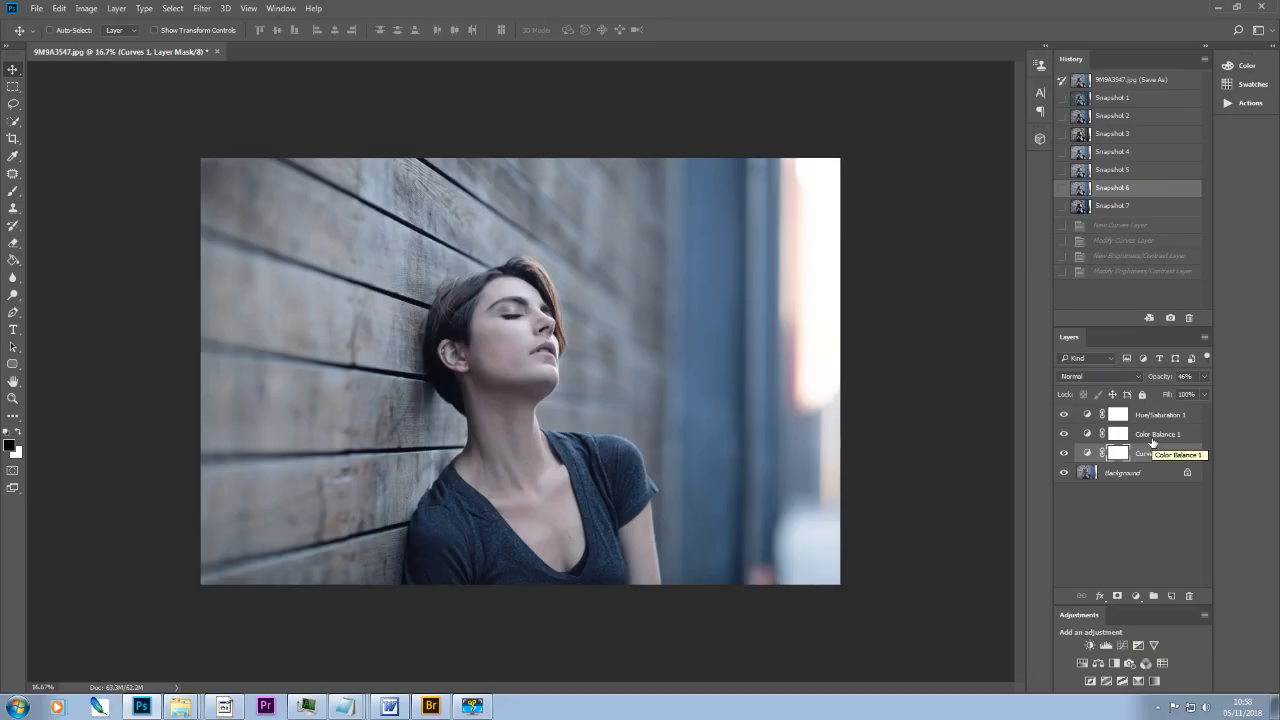
left_click(1165, 435)
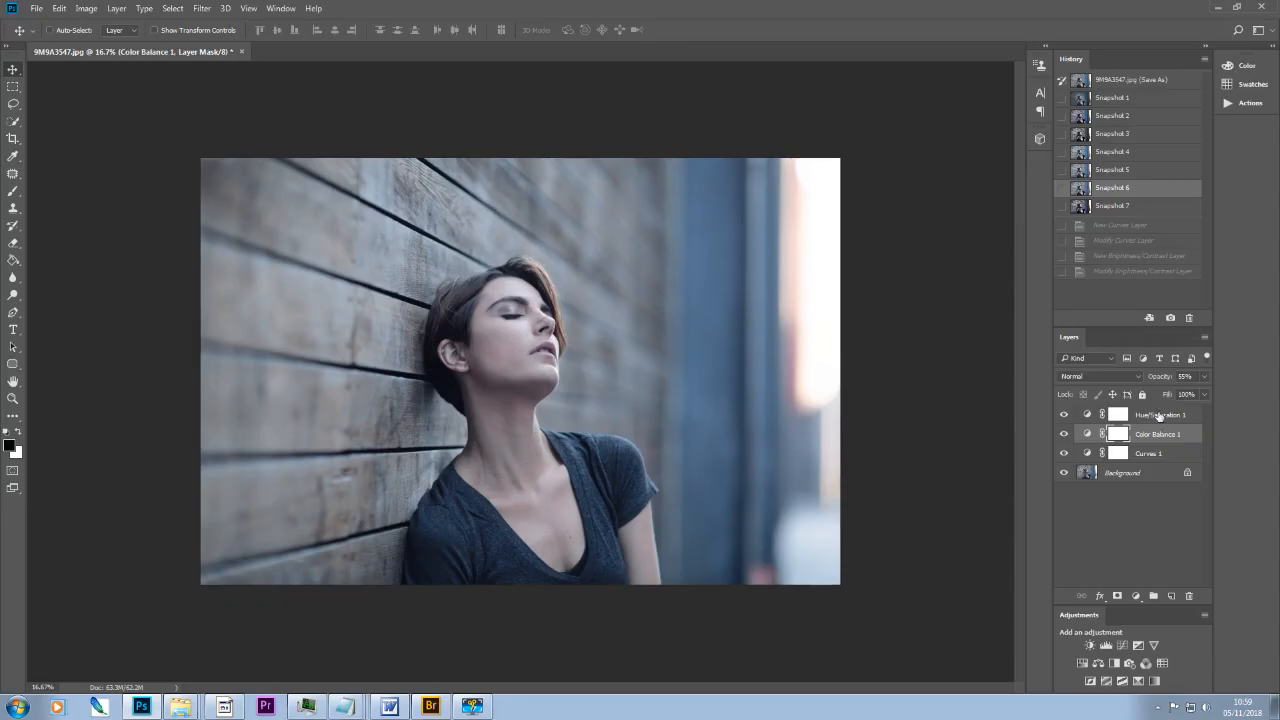
left_click(1165, 415)
left_click(1205, 377)
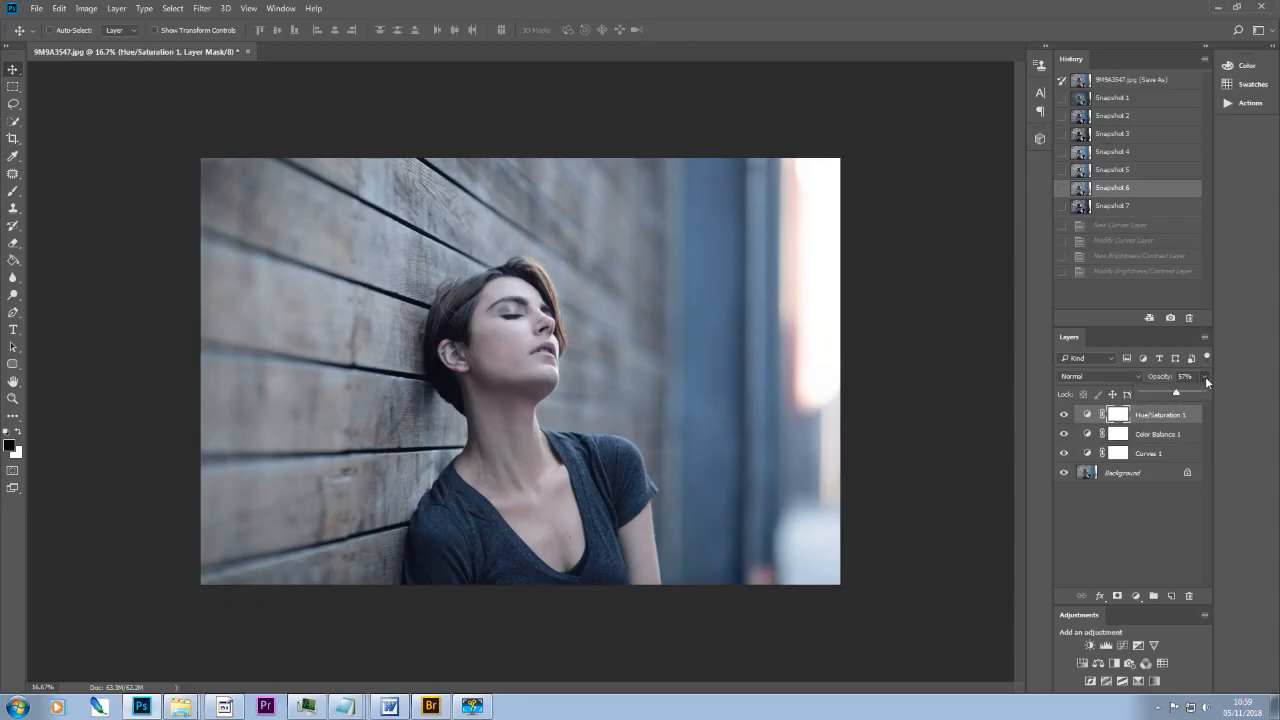
left_click_drag(1176, 393, 1168, 394)
Group the Curves 1, Color Balance 1 and Hue/Saturation 1 layers.
left_click(1143, 453)
left_click(1142, 455)
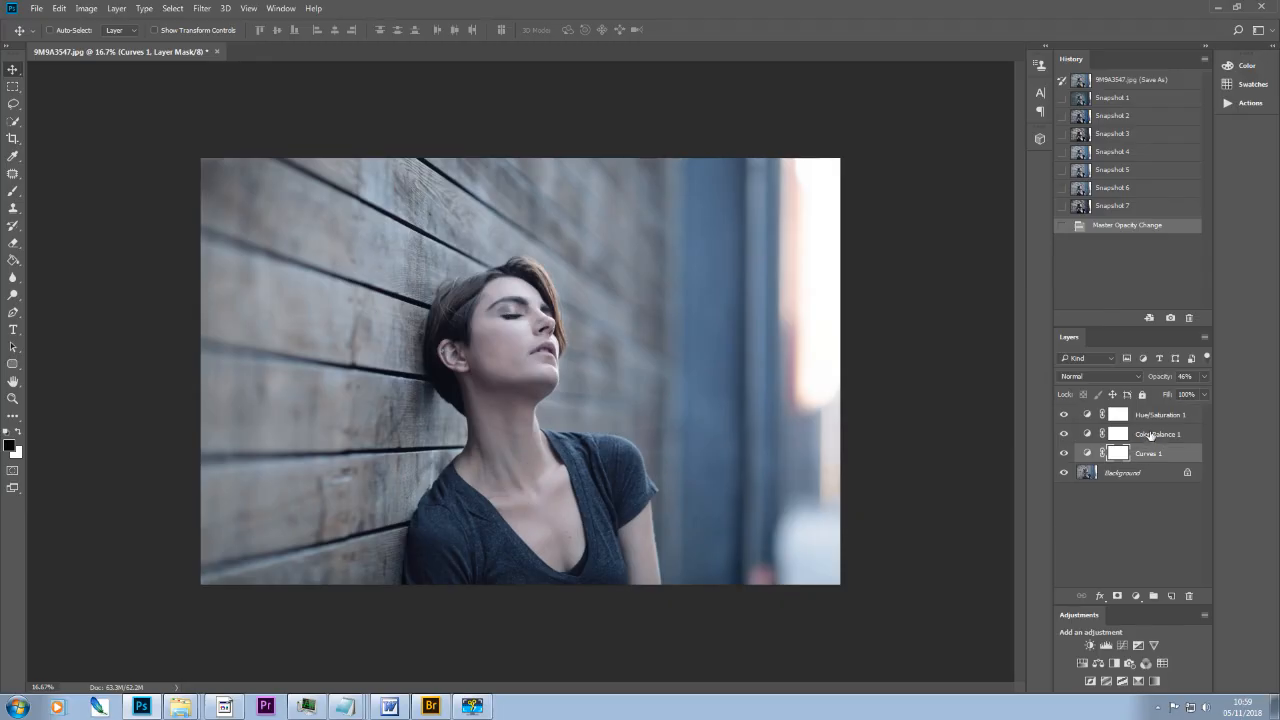
left_click(1150, 436, "shift")
left_click(1150, 416, "shift")
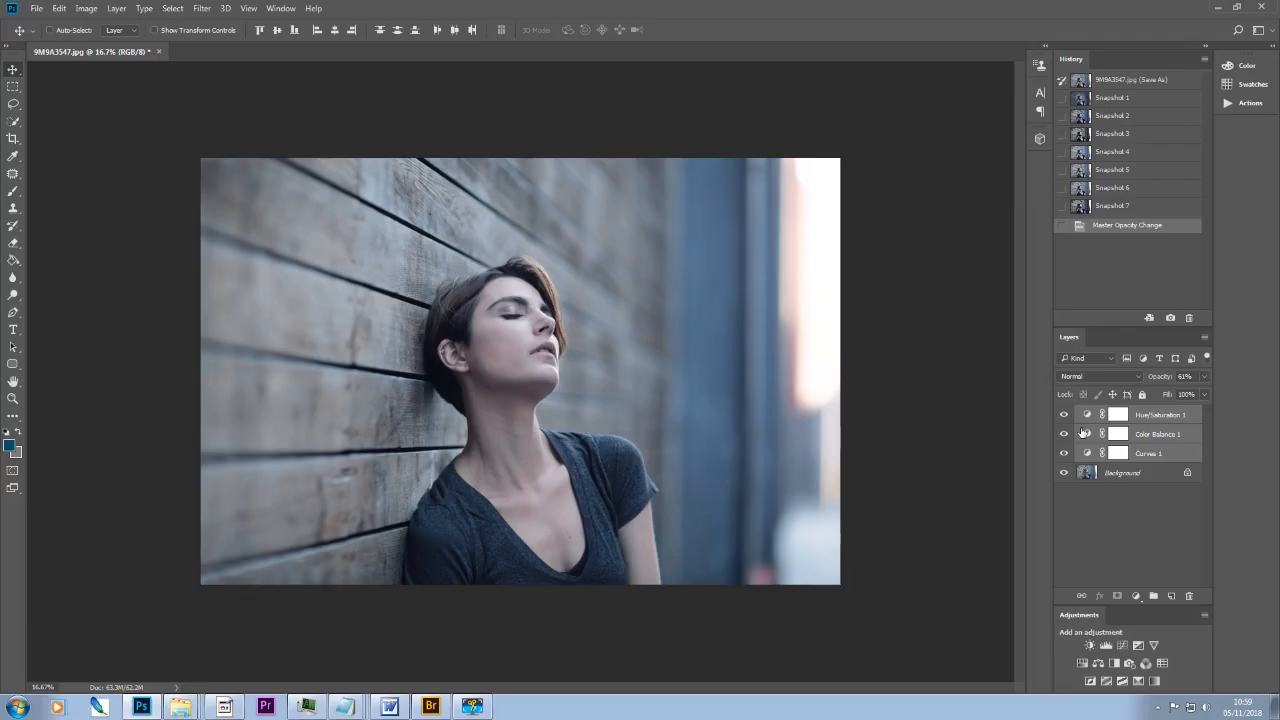
key("ctrl")
key("ctrl+g")
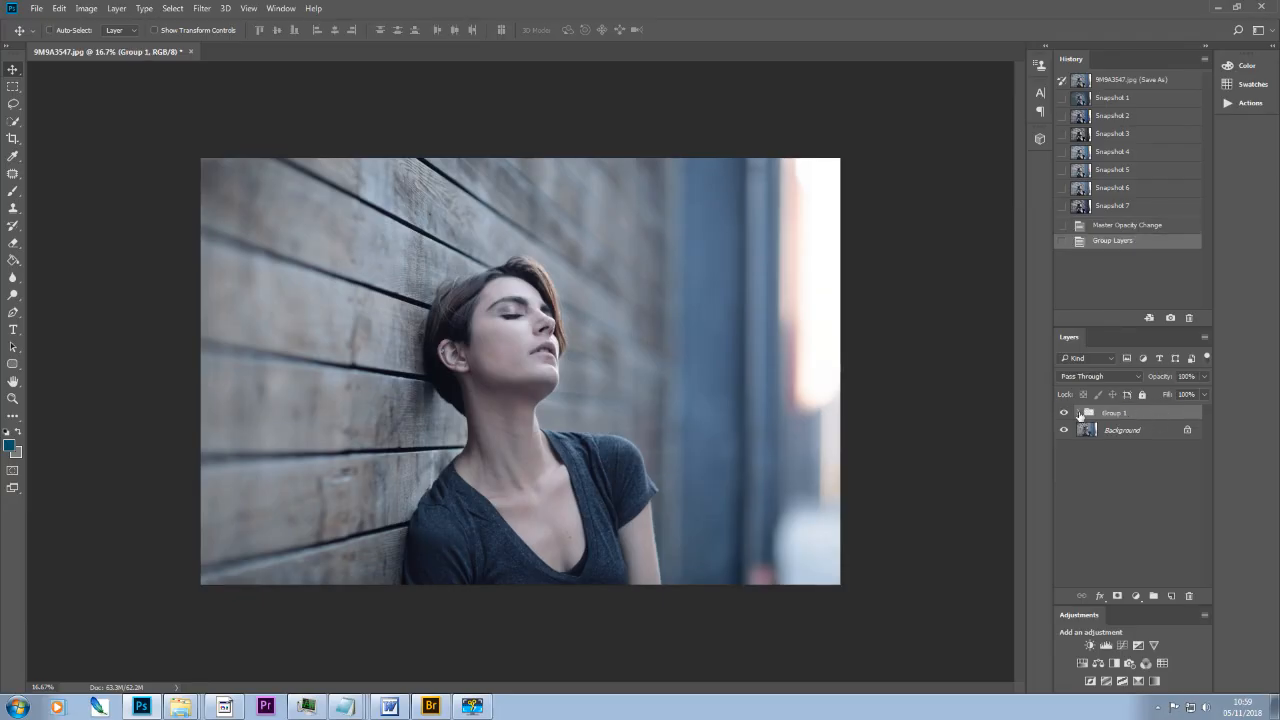
Try different strengths for the whole adjustment group and set its opacity to 58%.
left_click(1205, 375)
left_click_drag(1201, 394, 1199, 396)
left_click_drag(1180, 393, 1142, 398)
left_click_drag(1136, 398, 1176, 400)
left_click_drag(1185, 395, 1187, 396)
left_click_drag(1168, 394, 1177, 394)
left_click_drag(1177, 396, 1177, 396)
left_click(1118, 431)
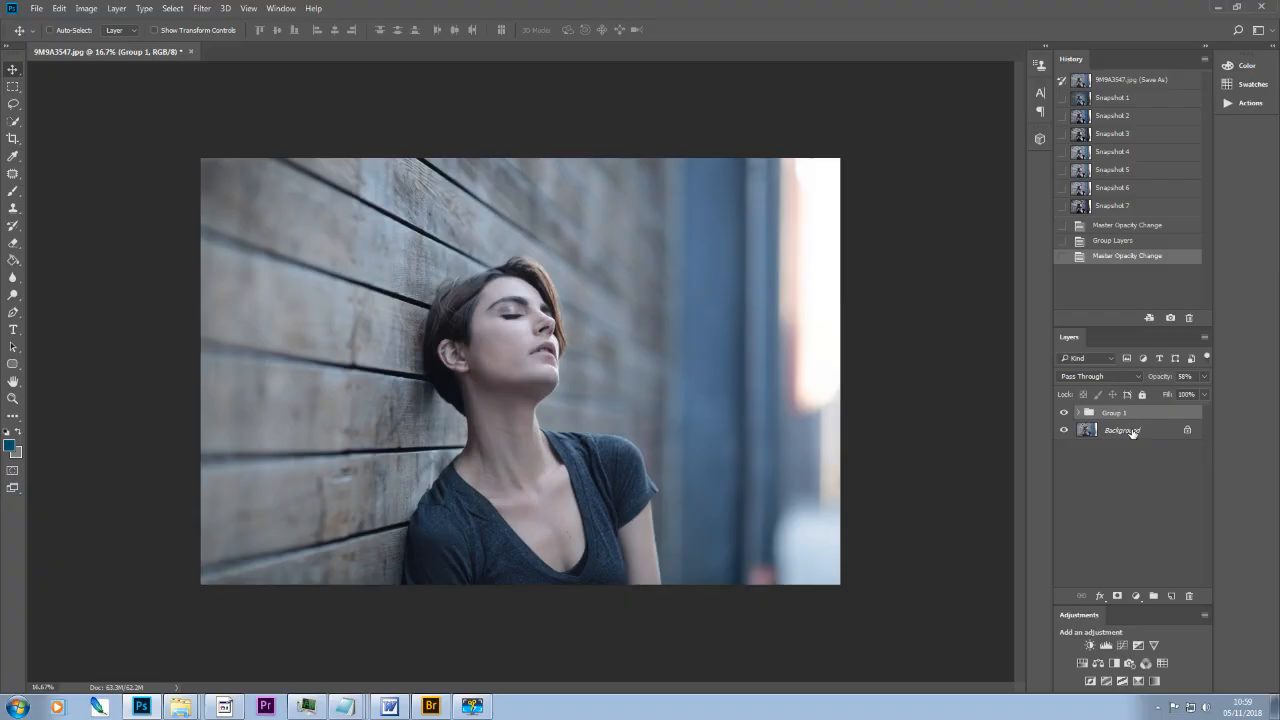
Compare the original photo with the look stored in Snapshot 4.
left_click(1115, 79)
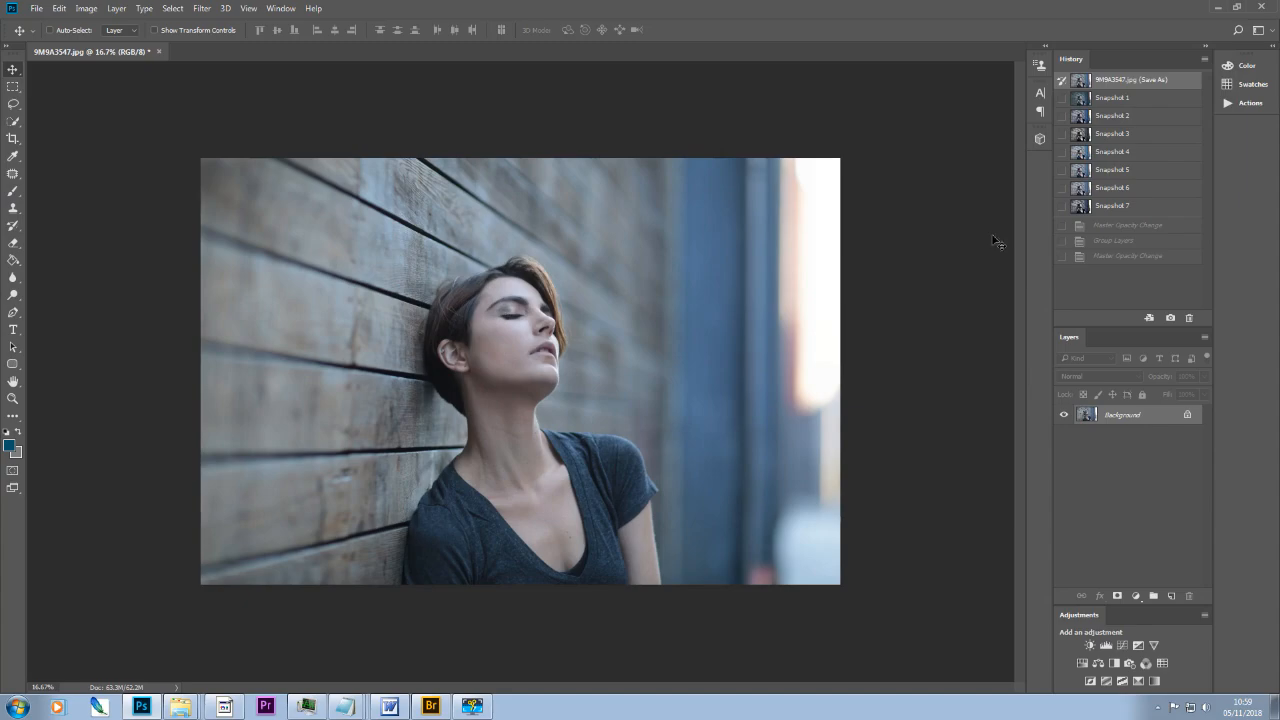
left_click(1107, 153)
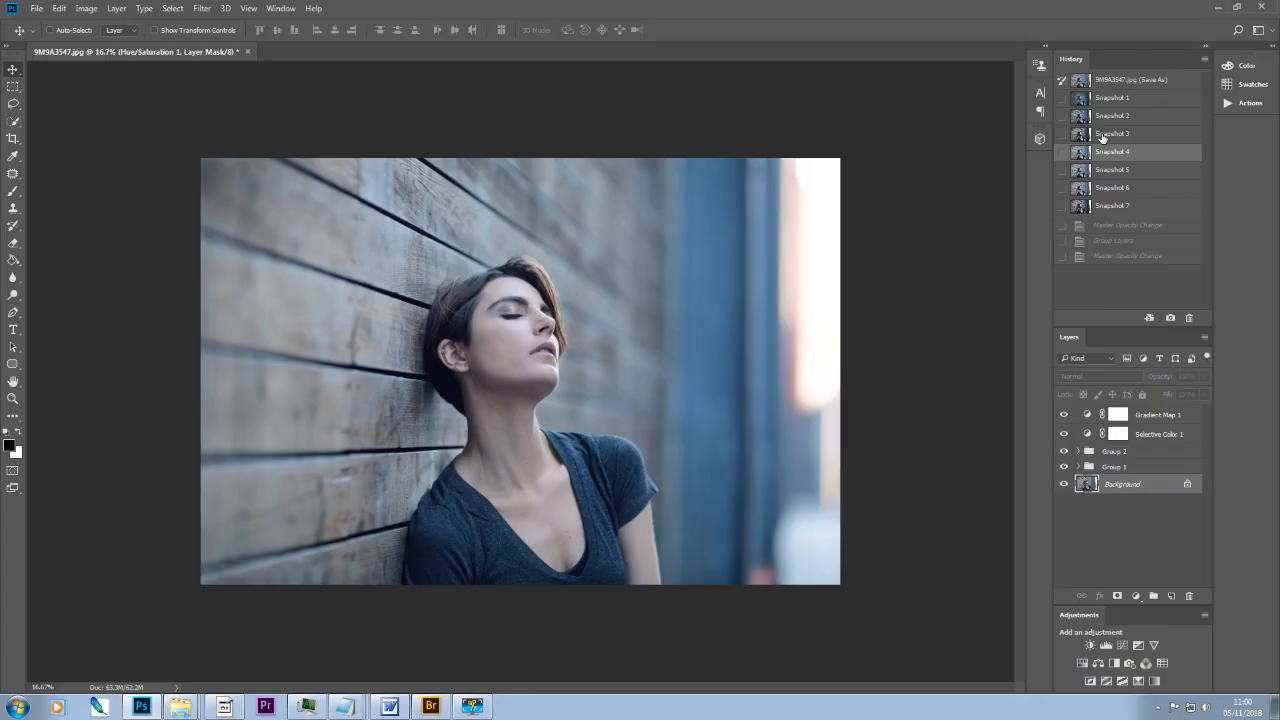
Restore Snapshot 3 and add a Curves layer above Gradient Map 1, raising the red channel's black point to warm the shadows.
left_click(1104, 134)
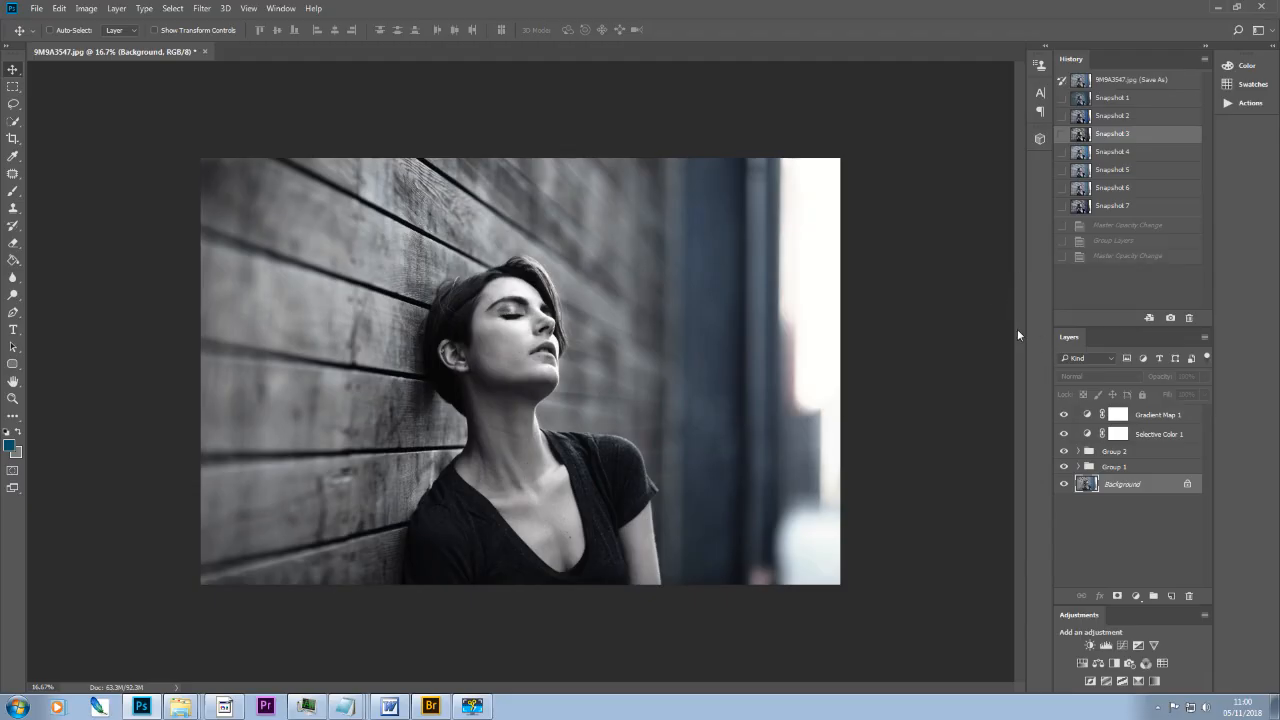
left_click(1152, 416)
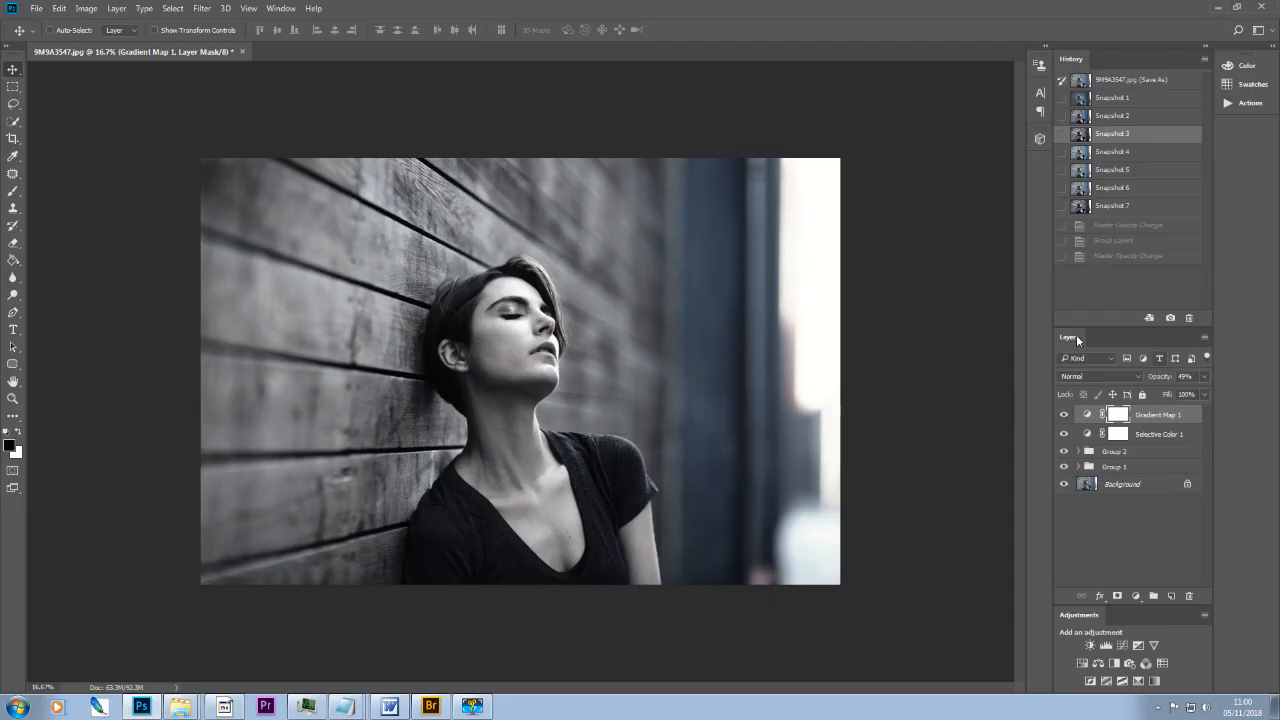
left_click(1121, 645)
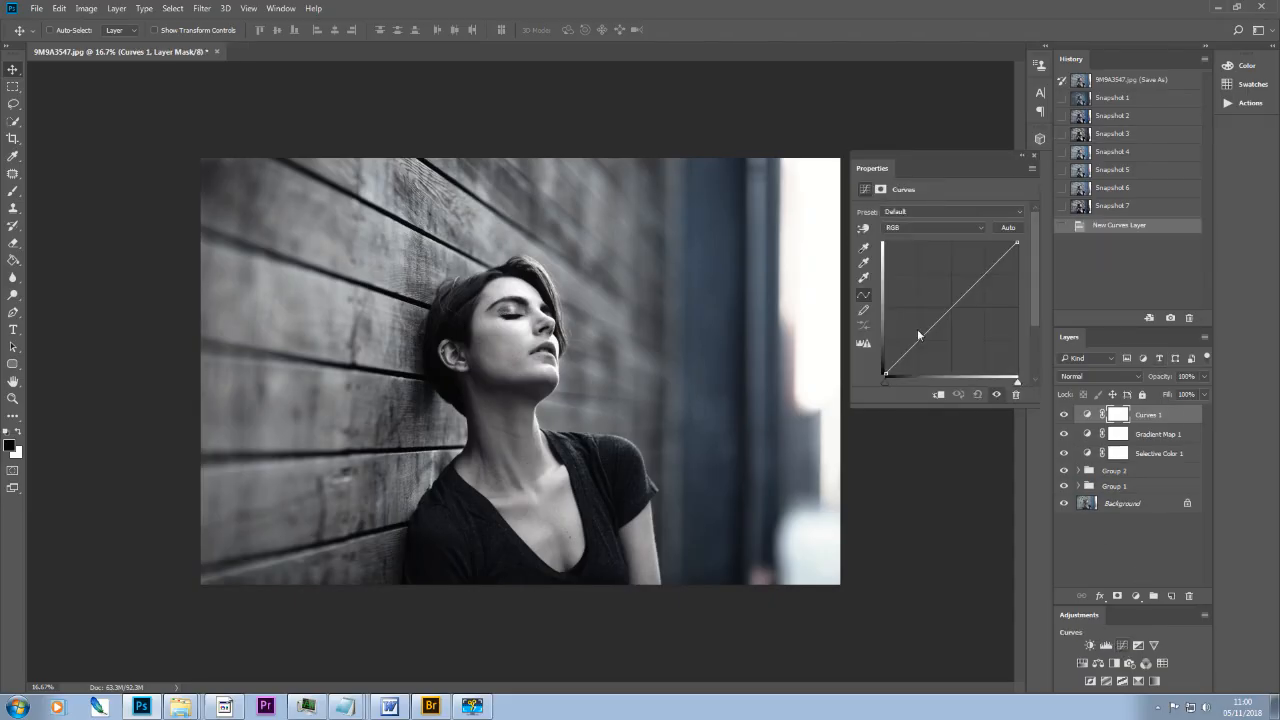
left_click(977, 226)
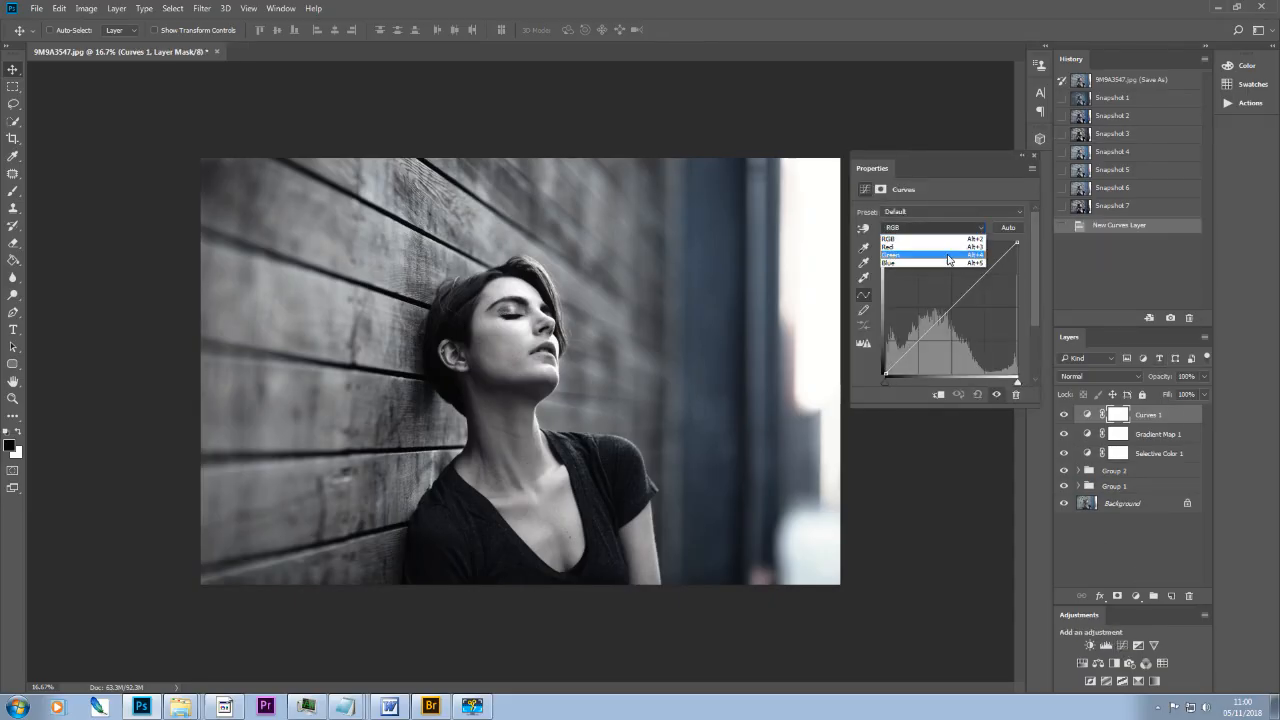
left_click(944, 246)
mouse_move(884, 376)
left_mouse_down()
mouse_move(881, 360)
mouse_move(870, 368)
left_mouse_up()
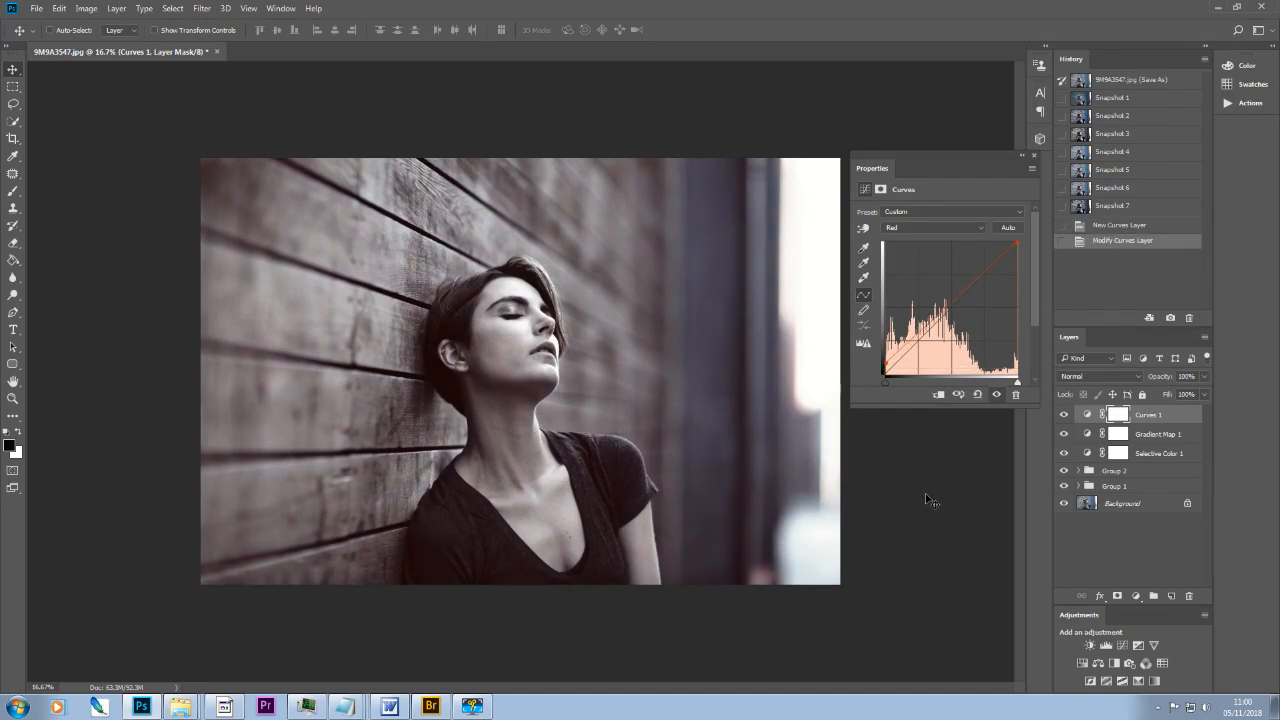